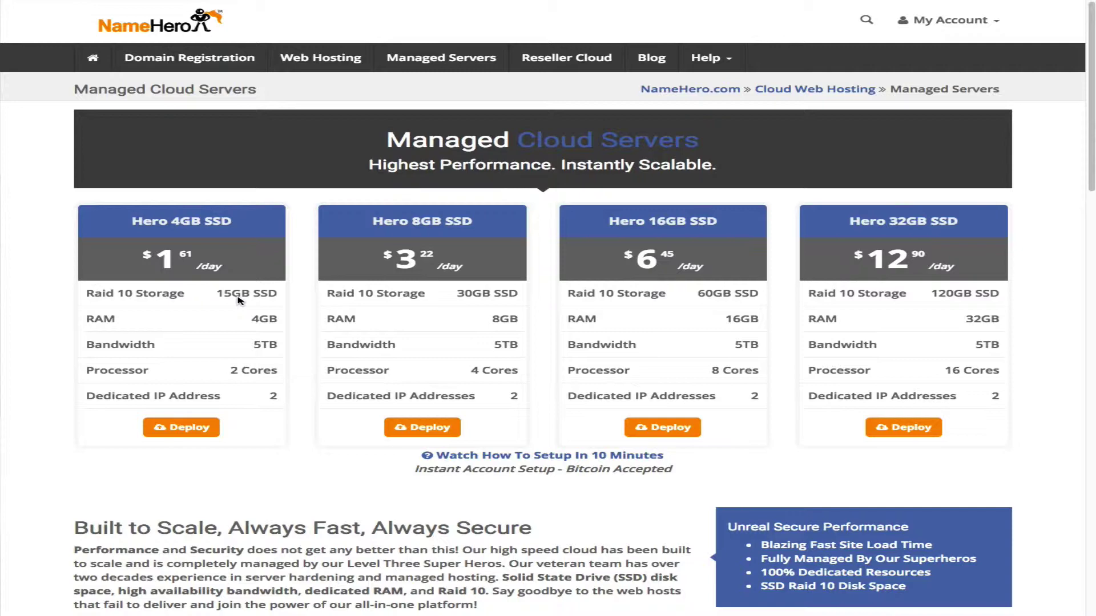
Compare the managed cloud server plans and deploy the Hero 4GB SSD plan.
{"action": "scroll", "coordinate": [366, 331], "scroll_direction": "down", "scroll_amount": 8}
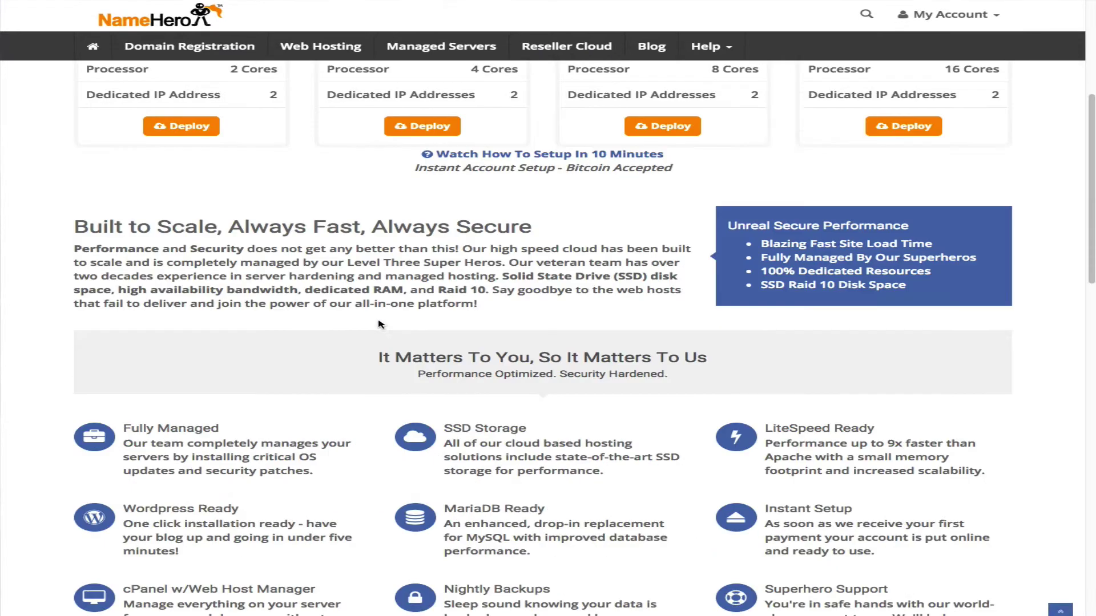
{"action": "scroll", "coordinate": [382, 323], "scroll_direction": "down", "scroll_amount": 8}
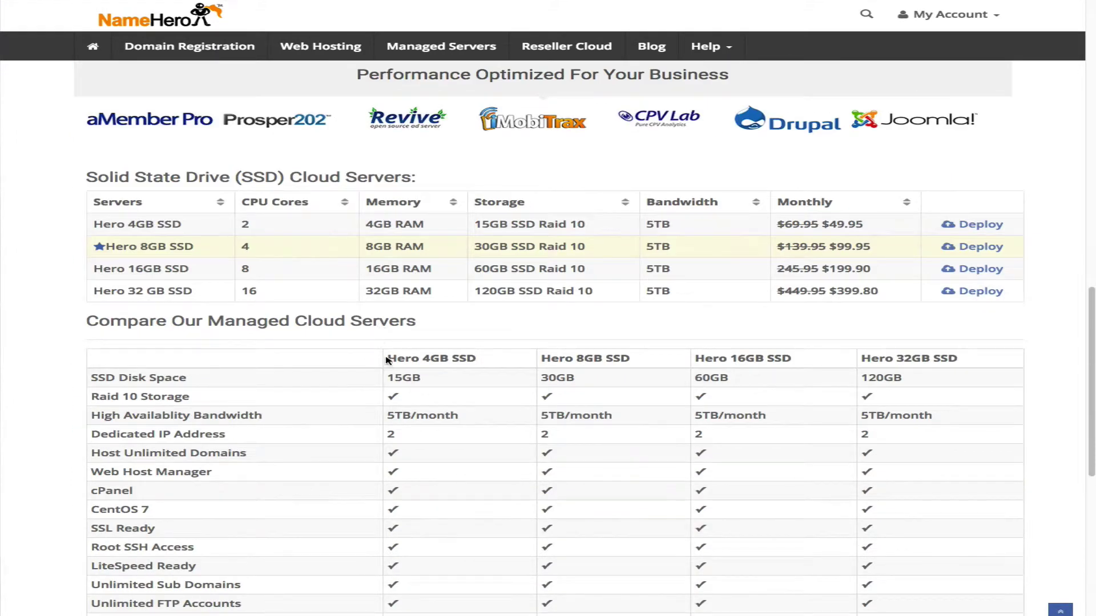
{"action": "scroll", "coordinate": [477, 434], "scroll_direction": "down", "scroll_amount": 5}
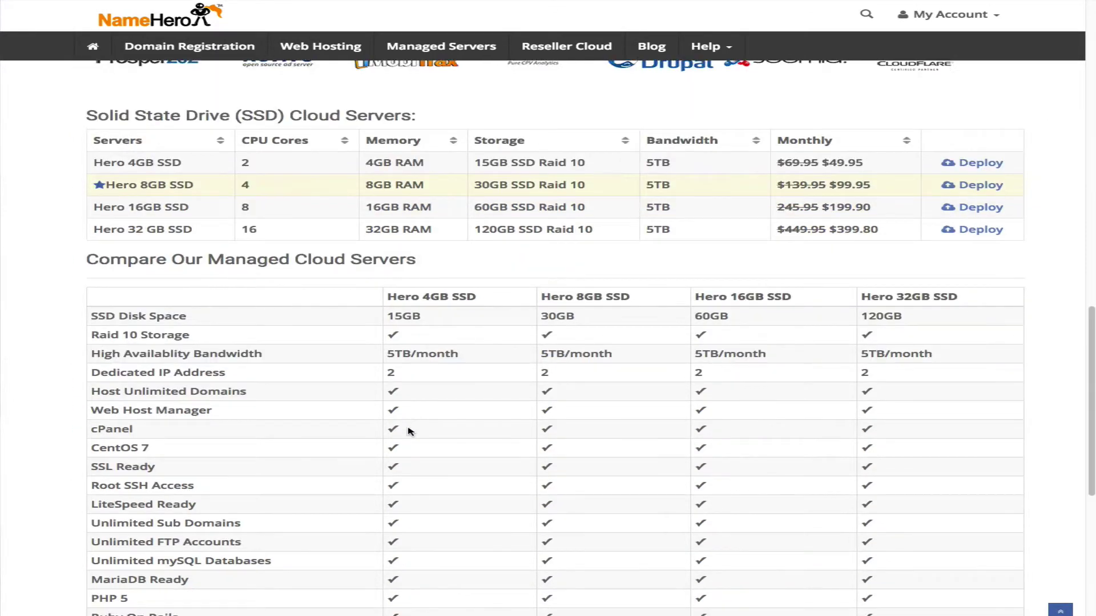
{"action": "scroll", "coordinate": [372, 460], "scroll_direction": "up", "scroll_amount": 4}
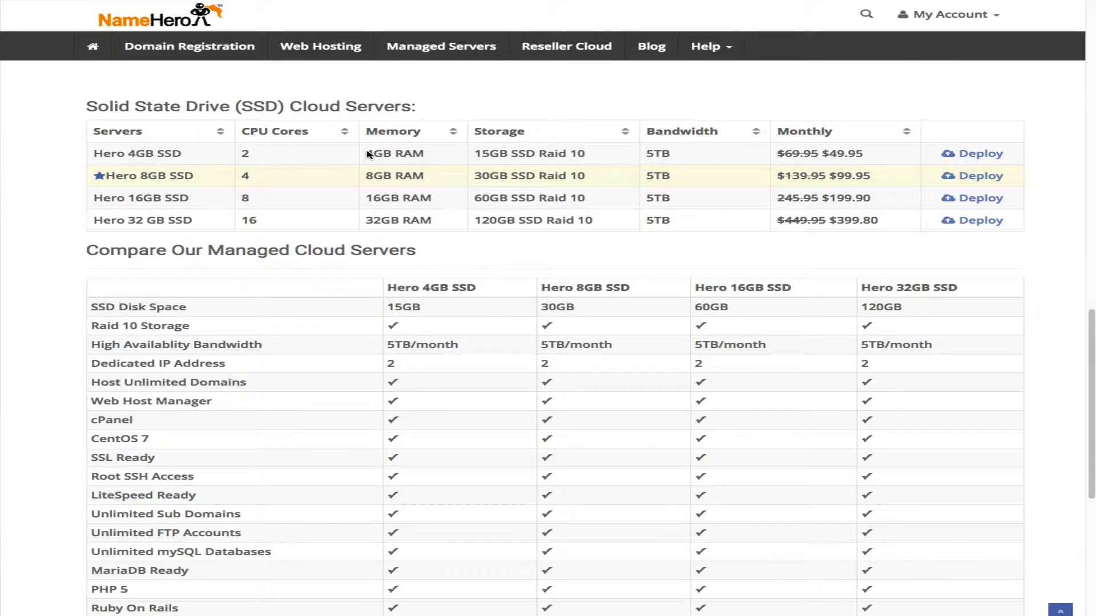
{"action": "scroll", "coordinate": [367, 154], "scroll_direction": "up", "scroll_amount": 1}
{"action": "scroll", "coordinate": [868, 256], "scroll_direction": "up", "scroll_amount": 15}
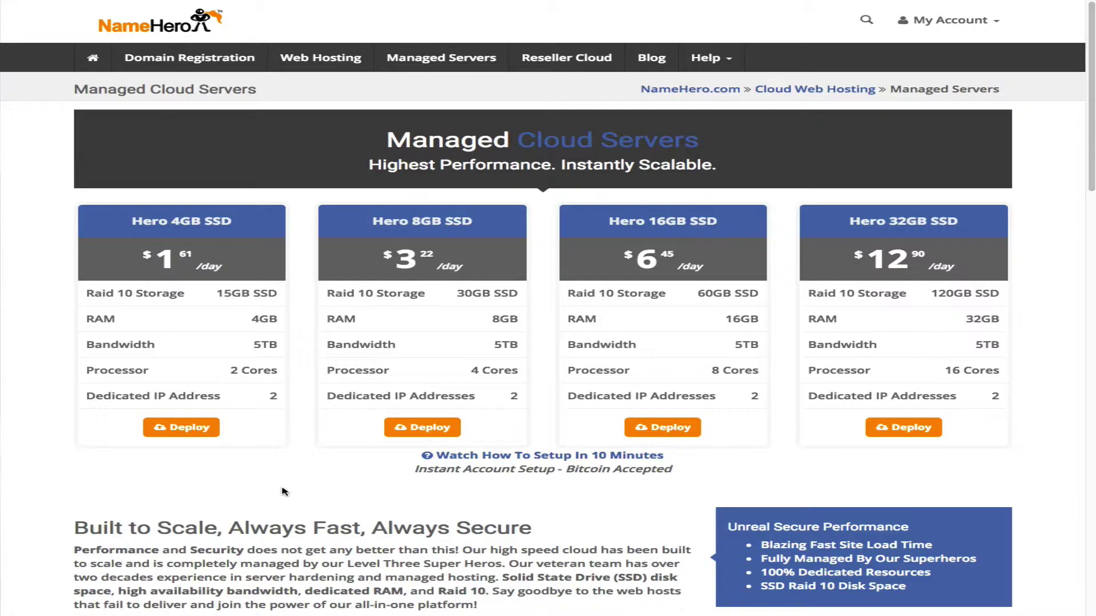
{"action": "left_click", "coordinate": [204, 433]}
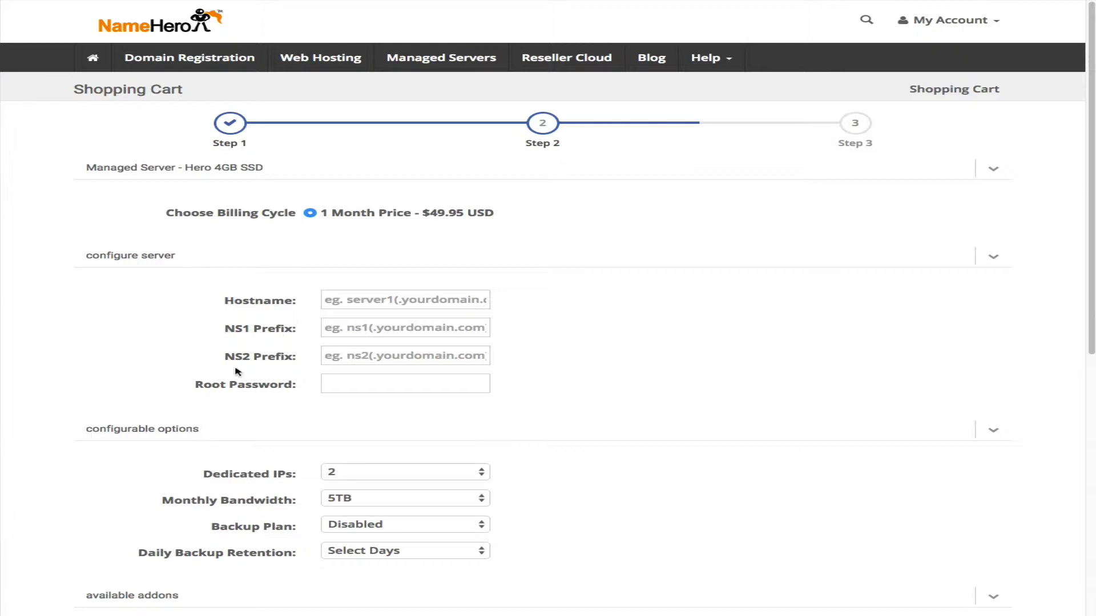
Enter alpha.namehero.org as the server's hostname.
{"action": "left_click", "coordinate": [365, 296]}
{"action": "type", "text": "alp"}
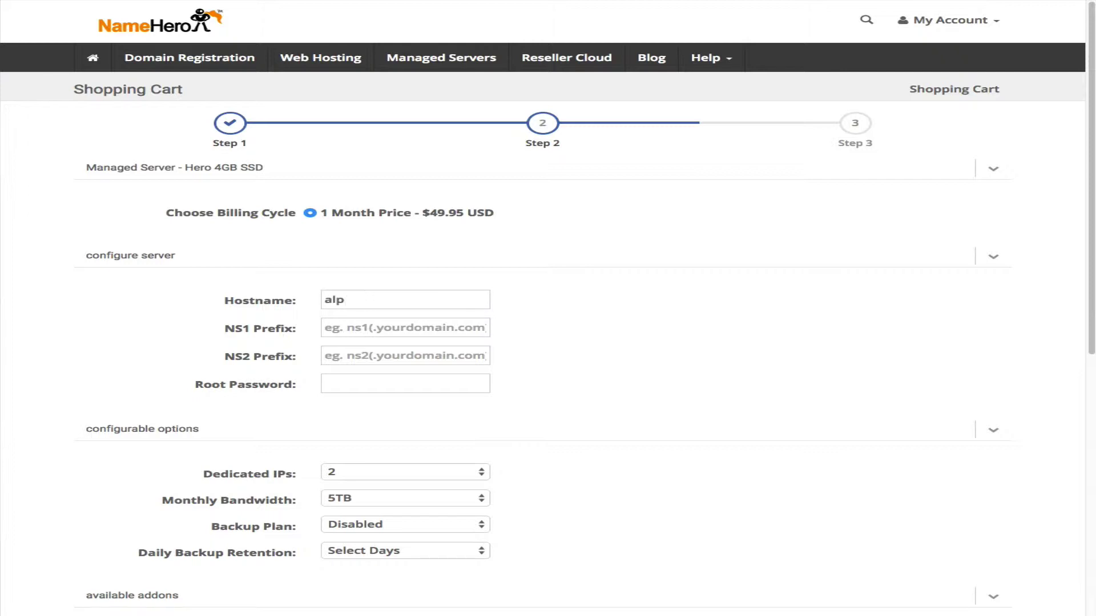
{"action": "type", "text": "ha.namehero.org"}
{"action": "key", "text": "Tab"}
Fill in the nameserver prefixes with ns1.namehero.net for NS1 and ns2.namehero.net for NS2.
{"action": "type", "text": "ns1.na"}
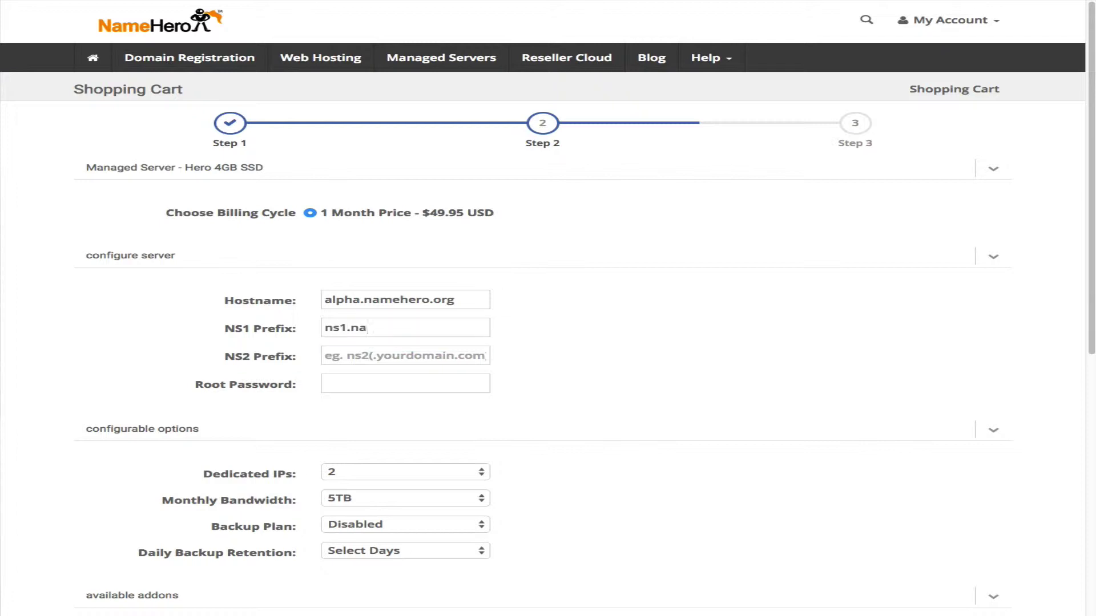
{"action": "type", "text": "A"}
{"action": "key", "text": "BackSpace"}
{"action": "type", "text": "mehero.net"}
{"action": "left_click", "coordinate": [405, 355]}
{"action": "type", "text": "ns2.na"}
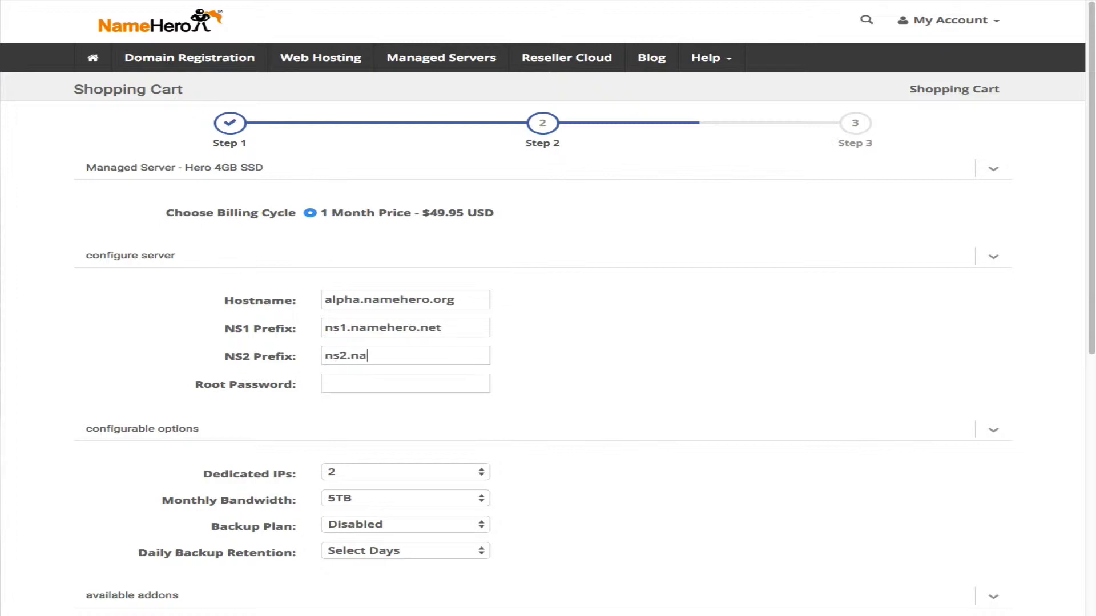
{"action": "type", "text": "mehero.net"}
Change the domain ending of both nameserver prefixes to org, giving ns1.namehero.org and ns2.namehero.org.
{"action": "left_click", "coordinate": [425, 328]}
{"action": "double_click", "coordinate": [440, 327]}
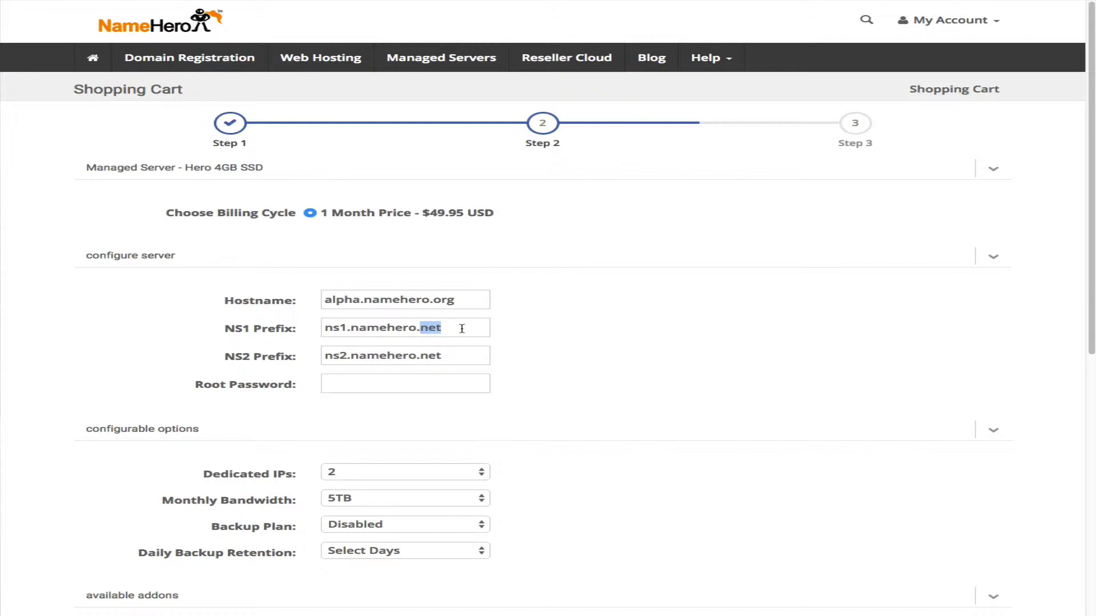
{"action": "type", "text": "org"}
{"action": "double_click", "coordinate": [438, 356]}
{"action": "type", "text": "org"}
Enter the server's root password in the server configuration.
{"action": "left_click", "coordinate": [362, 380]}
{"action": "left_click", "coordinate": [393, 389]}
{"action": "type", "text": "***************"}
{"action": "scroll", "coordinate": [393, 391], "scroll_direction": "down", "scroll_amount": 1}
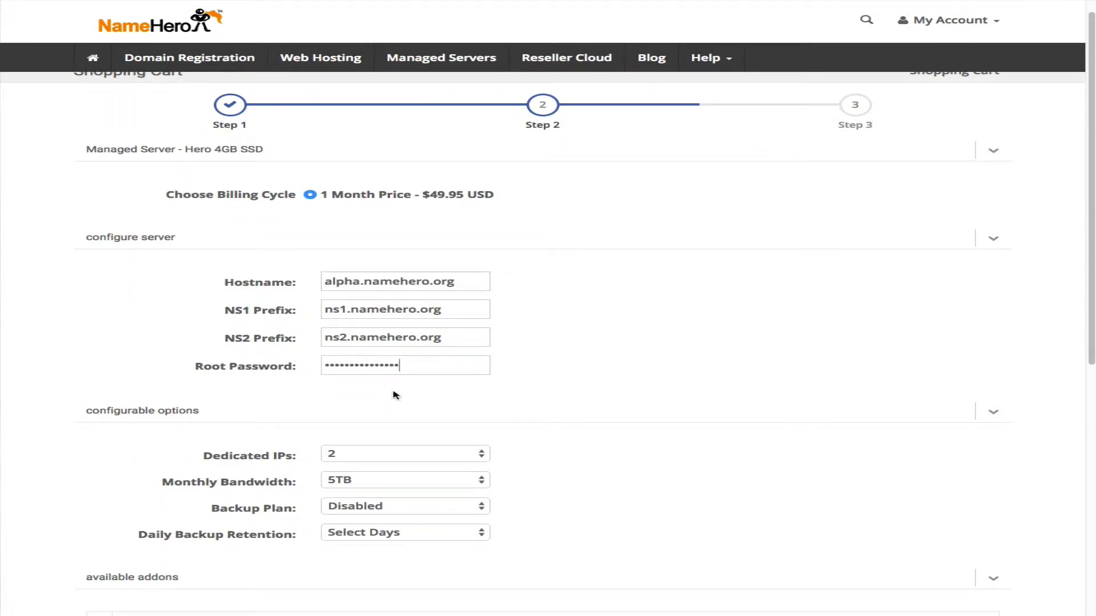
{"action": "scroll", "coordinate": [556, 430], "scroll_direction": "up", "scroll_amount": 1}
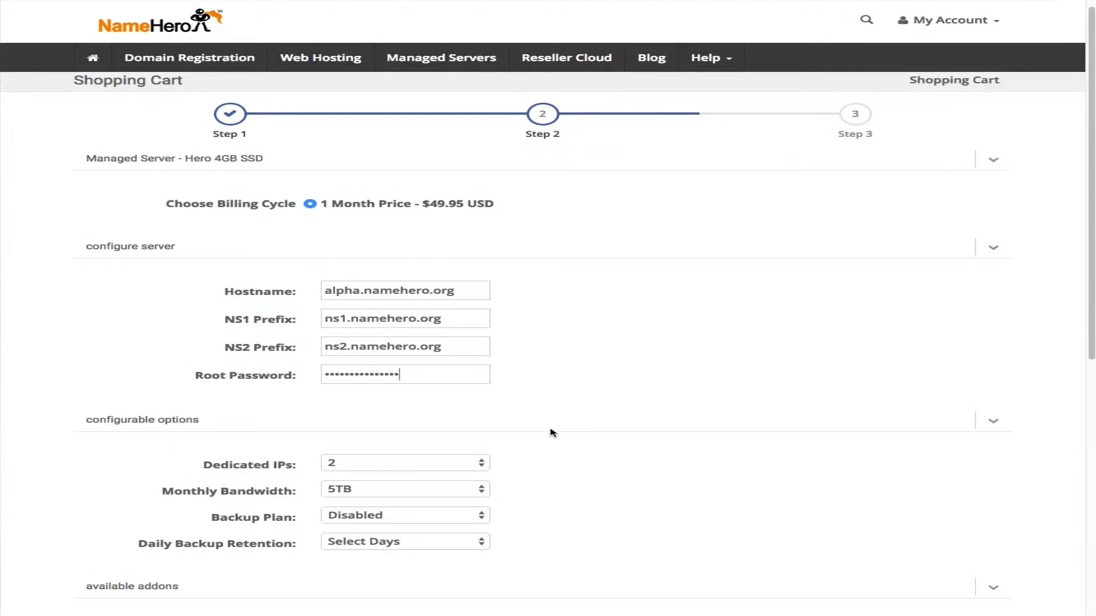
Look through the available Dedicated IPs and Monthly Bandwidth upgrades without changing either selection.
{"action": "left_click", "coordinate": [409, 467]}
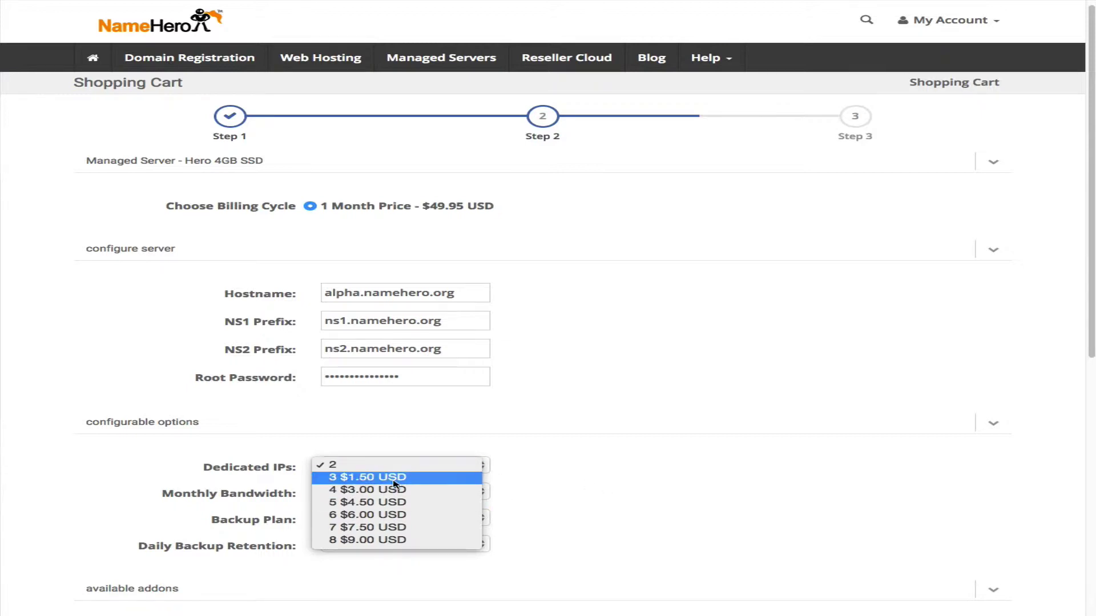
{"action": "left_click", "coordinate": [633, 462]}
{"action": "left_click", "coordinate": [420, 490]}
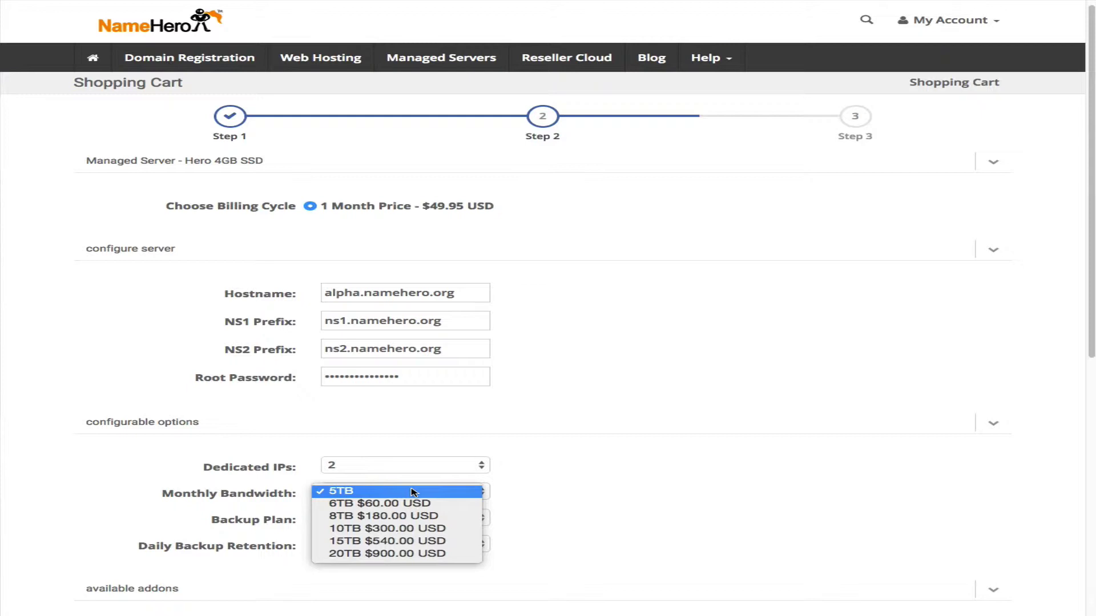
{"action": "key", "text": "Escape"}
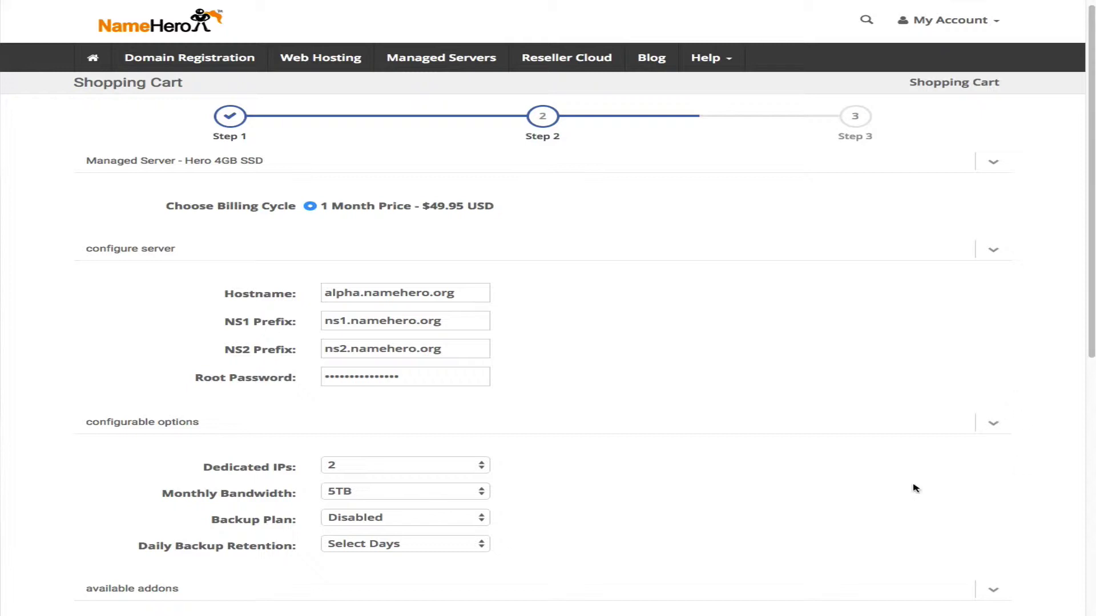
{"action": "left_click", "coordinate": [483, 489]}
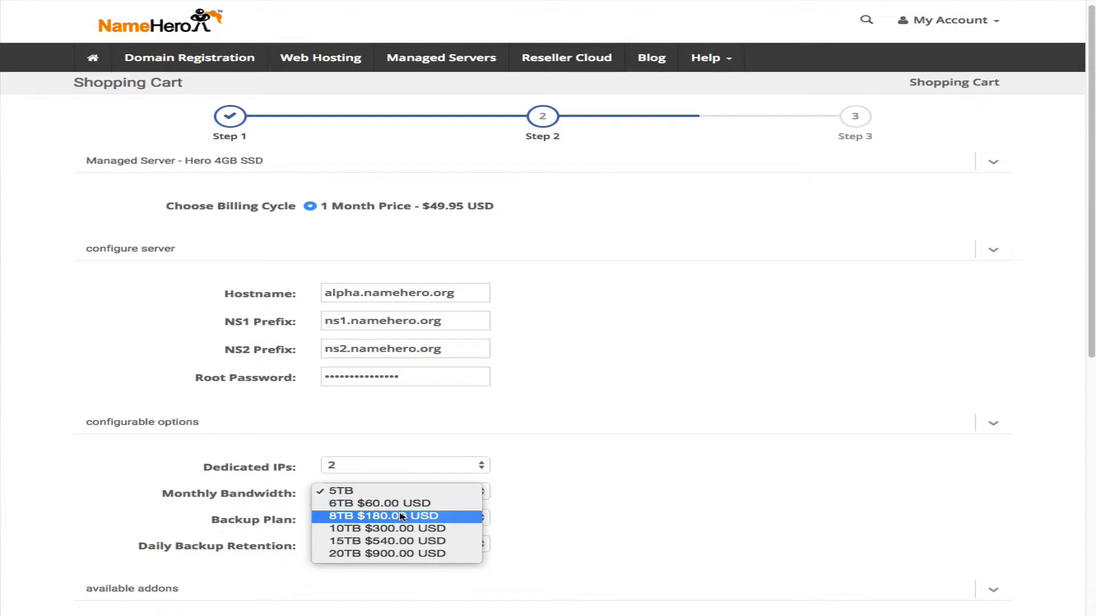
{"action": "left_click", "coordinate": [587, 493]}
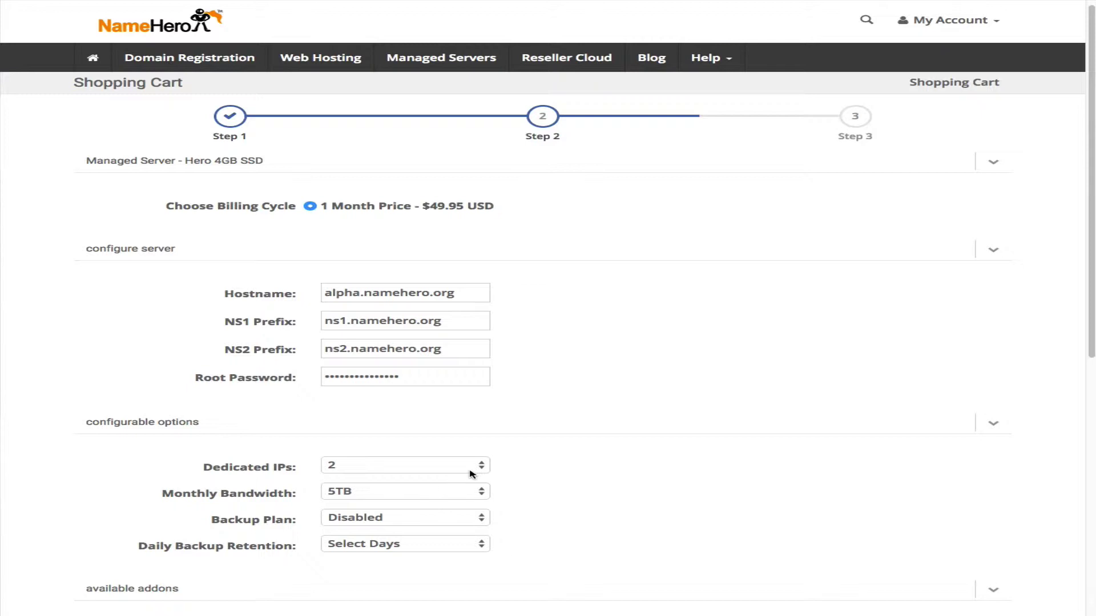
Try the Daily backup plan, view the daily backup retention choices, and return the plan to Disabled.
{"action": "left_click", "coordinate": [413, 523]}
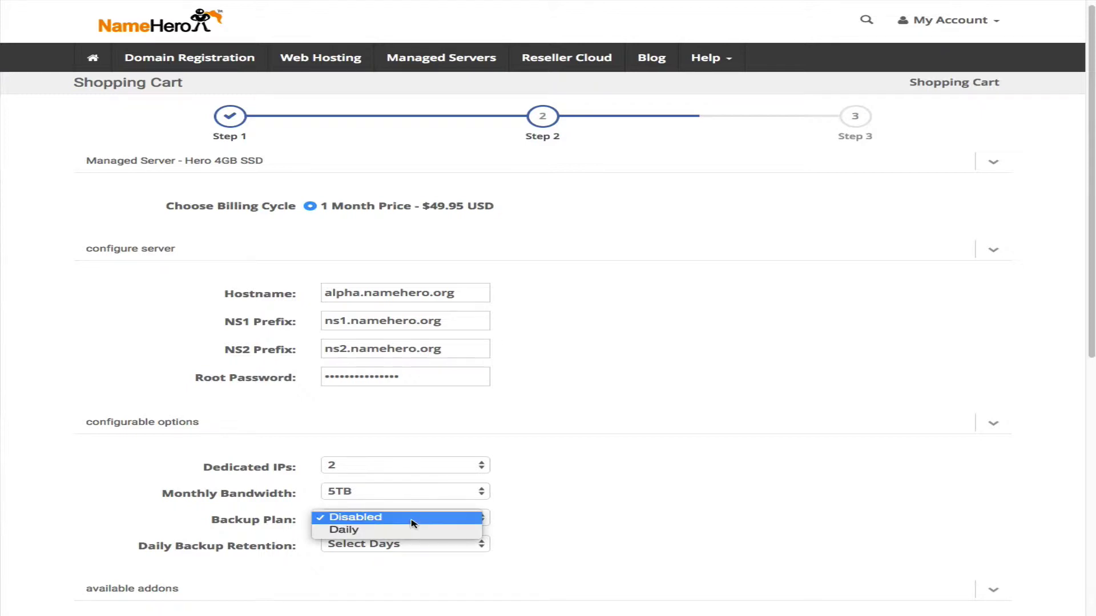
{"action": "left_click", "coordinate": [381, 532]}
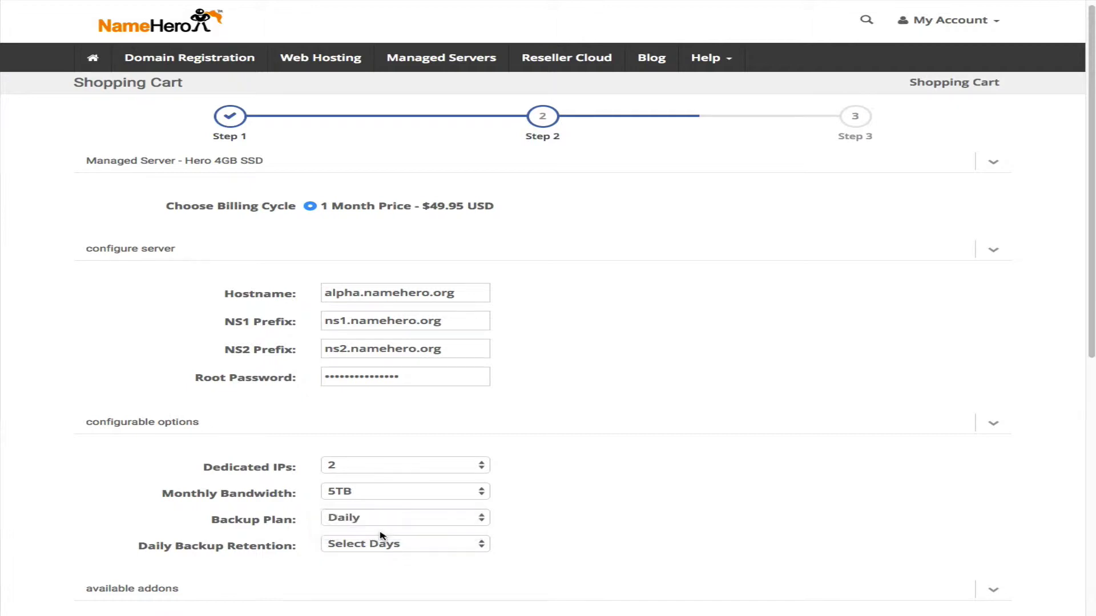
{"action": "left_click", "coordinate": [457, 544]}
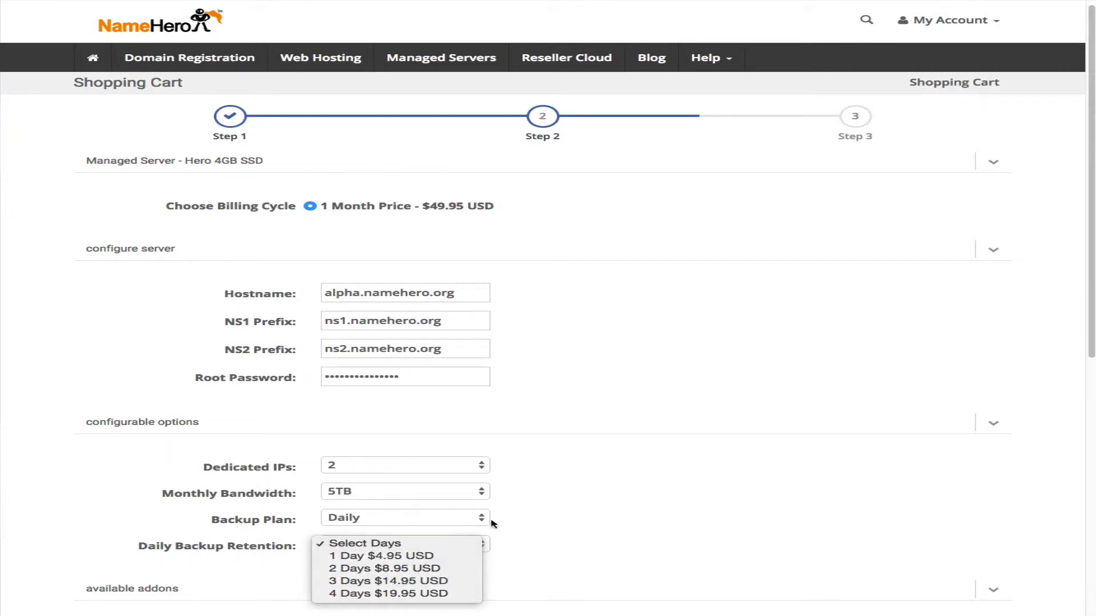
{"action": "left_click", "coordinate": [406, 516]}
{"action": "left_click", "coordinate": [400, 507]}
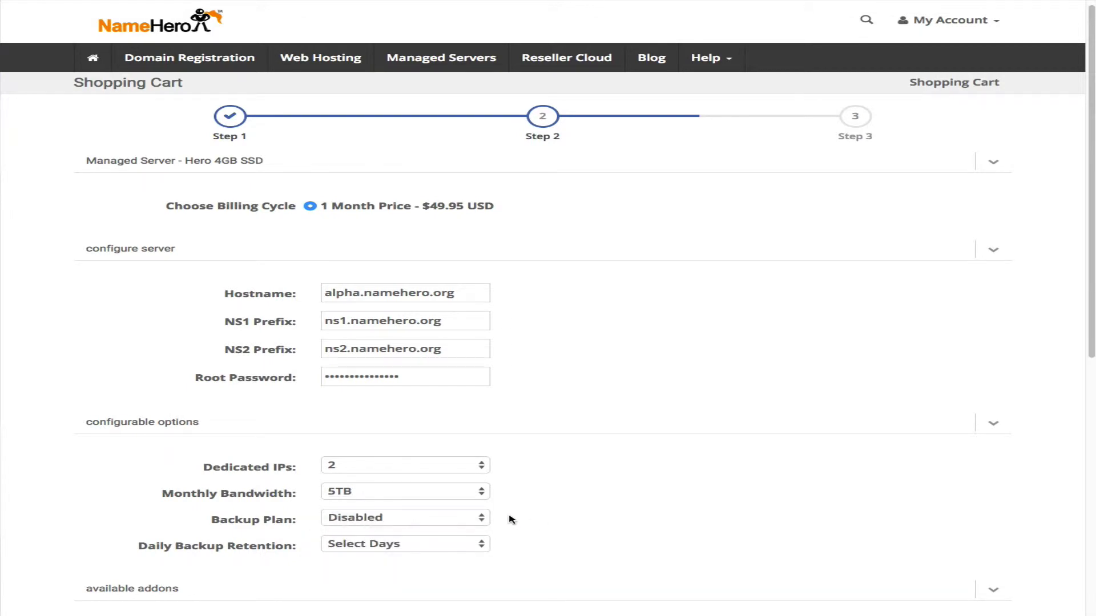
Review the LiteSpeed Web Server License and MariaDB addons offered for the server, along with the order total.
{"action": "scroll", "coordinate": [508, 519], "scroll_direction": "down", "scroll_amount": 3}
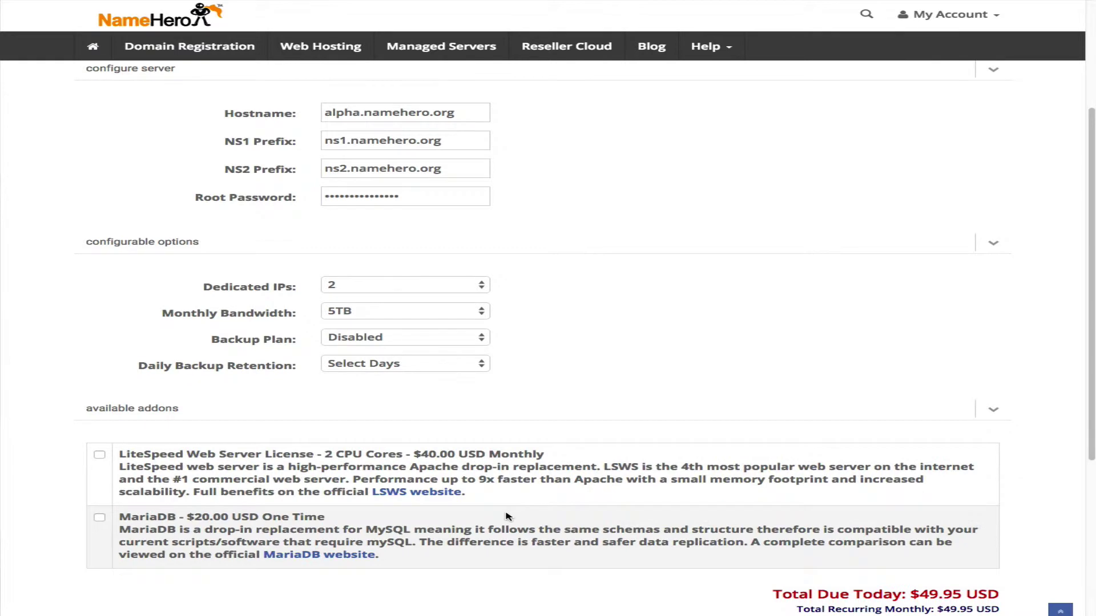
{"action": "scroll", "coordinate": [507, 516], "scroll_direction": "down", "scroll_amount": 1}
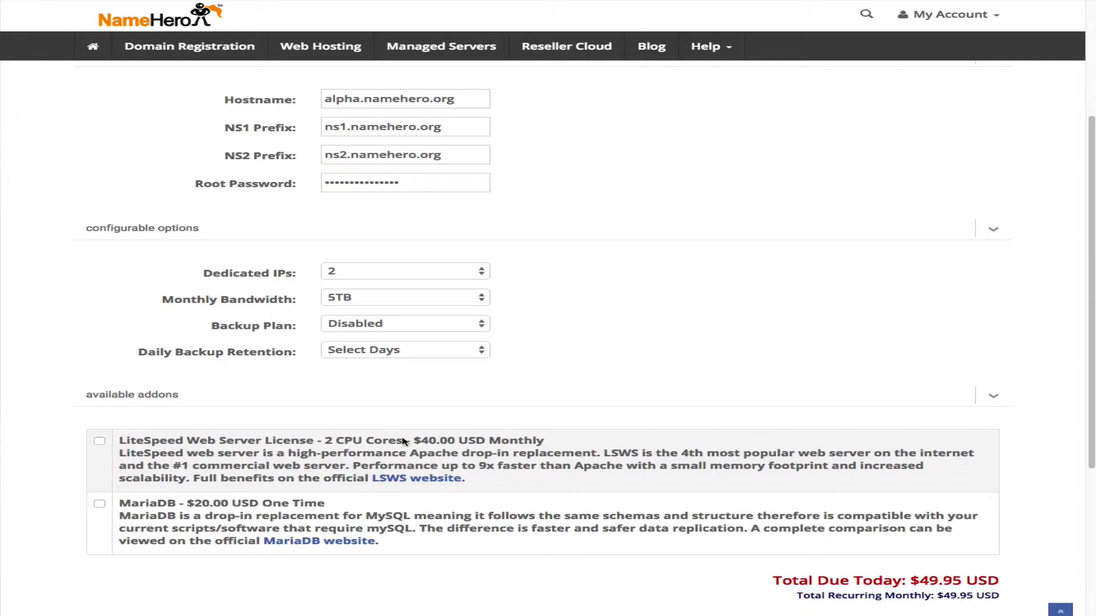
{"action": "scroll", "coordinate": [457, 444], "scroll_direction": "down", "scroll_amount": 1}
{"action": "scroll", "coordinate": [455, 444], "scroll_direction": "down", "scroll_amount": 1}
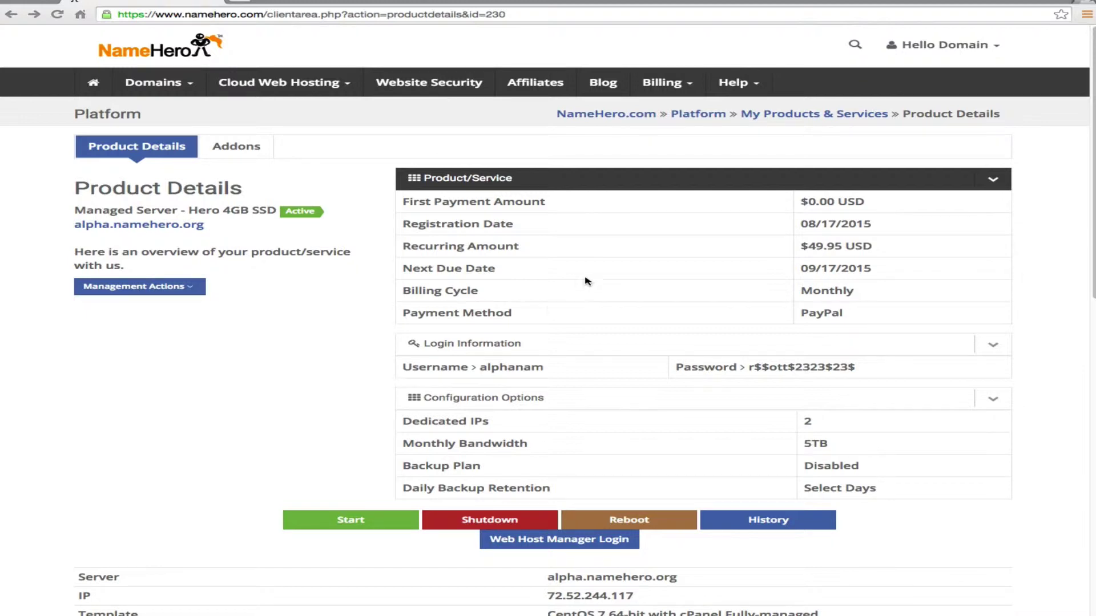
Examine the deployed server's product details, login information and configuration options.
{"action": "scroll", "coordinate": [430, 340], "scroll_direction": "down", "scroll_amount": 1}
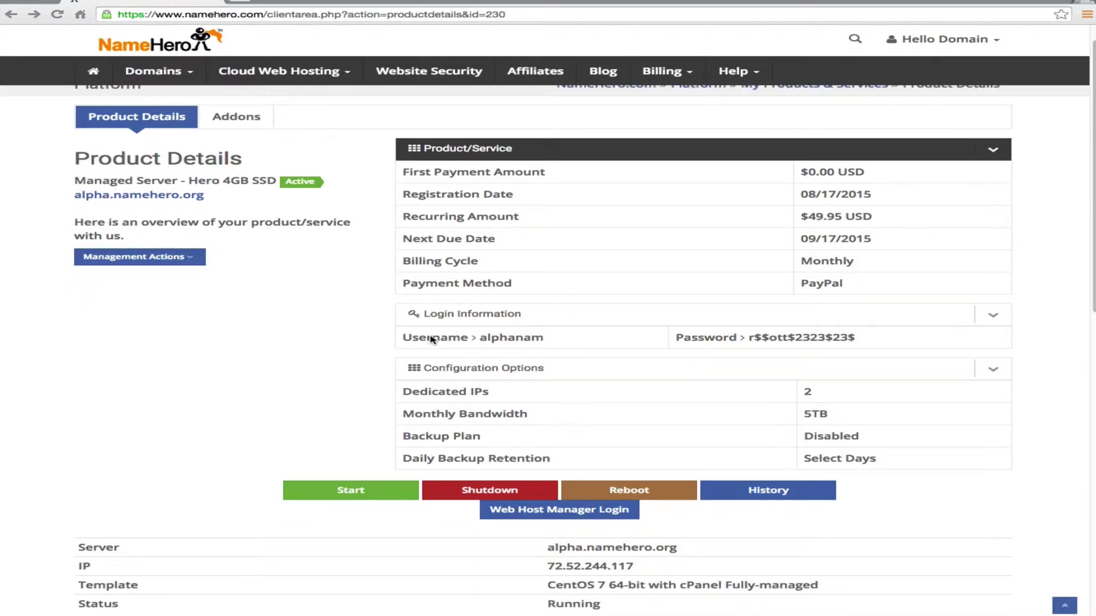
{"action": "scroll", "coordinate": [425, 333], "scroll_direction": "down", "scroll_amount": 2}
{"action": "scroll", "coordinate": [420, 337], "scroll_direction": "down", "scroll_amount": 1}
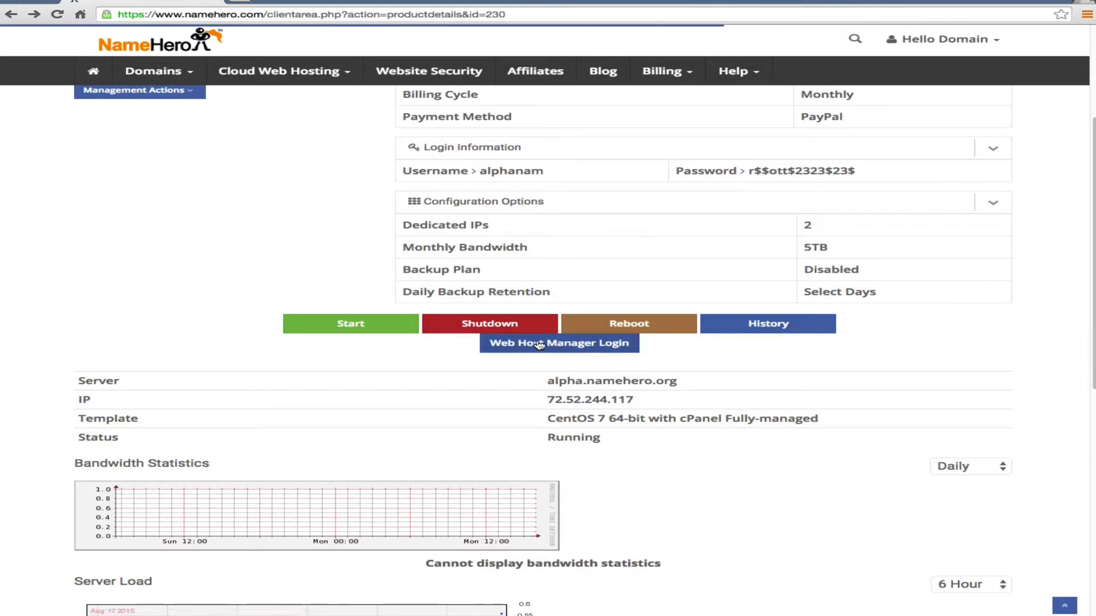
{"action": "scroll", "coordinate": [539, 344], "scroll_direction": "down", "scroll_amount": 2}
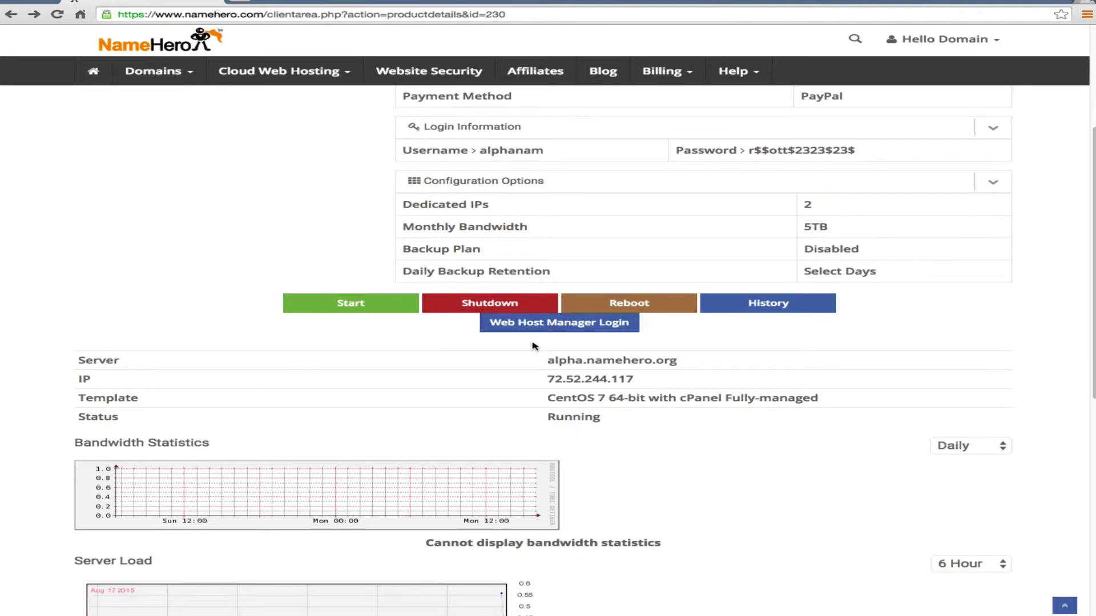
Highlight the hostname and IP address in the server's details, and clear the selection.
{"action": "left_click_drag", "start_coordinate": [659, 359], "coordinate": [569, 350]}
{"action": "left_click", "coordinate": [570, 351]}
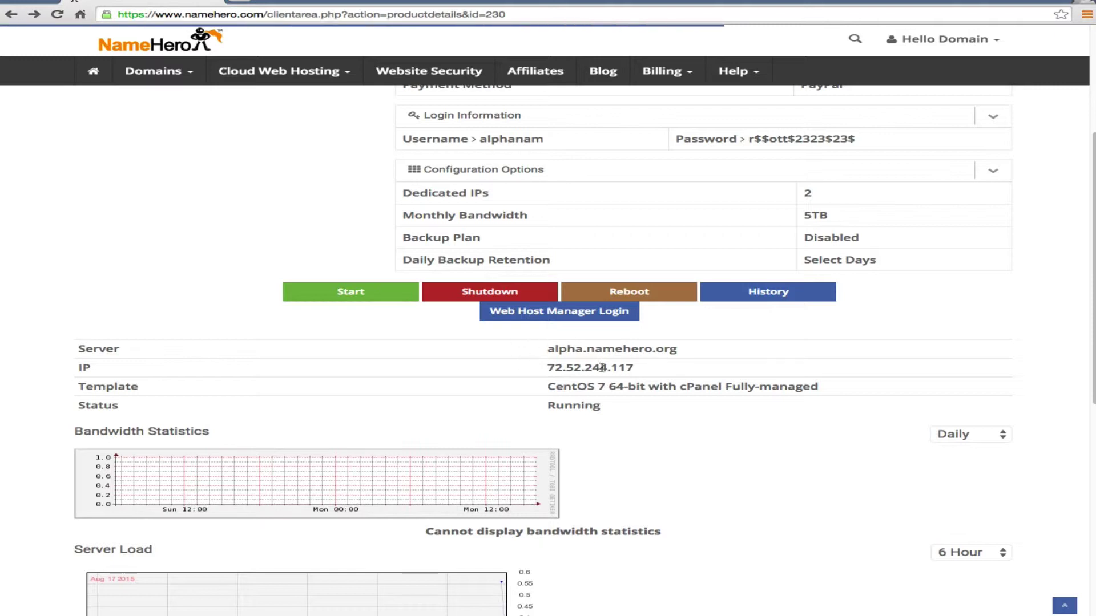
{"action": "left_click_drag", "start_coordinate": [641, 367], "coordinate": [546, 366]}
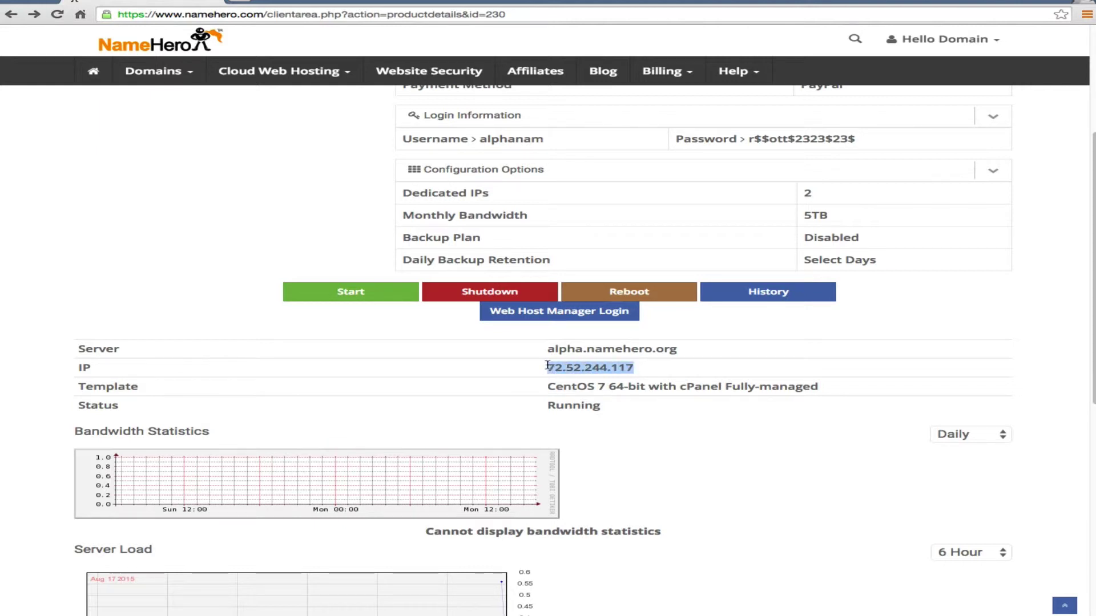
{"action": "left_click", "coordinate": [656, 372]}
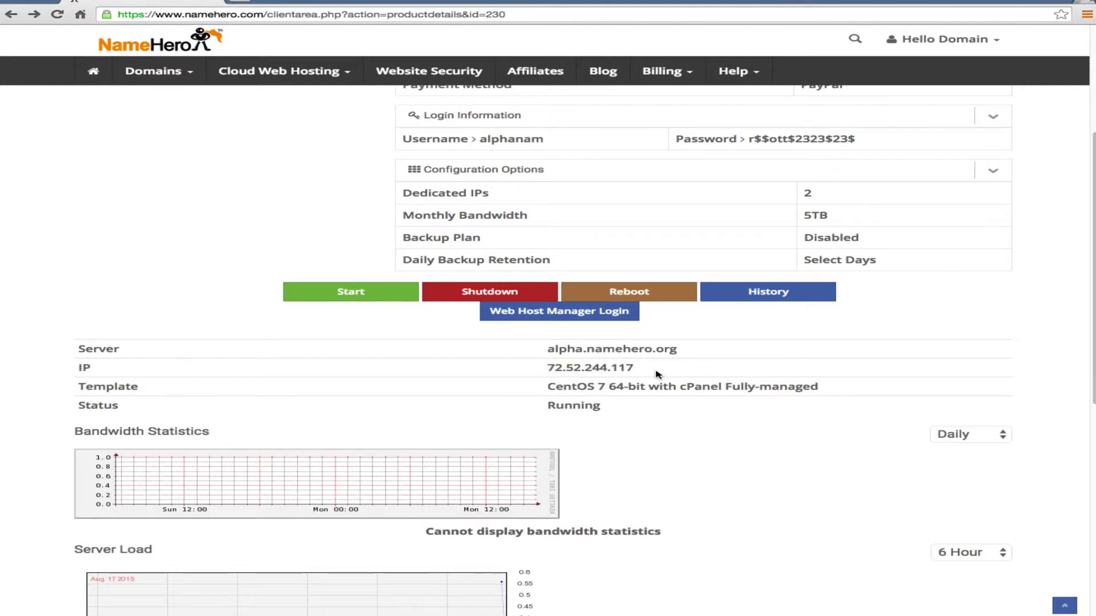
{"action": "left_click_drag", "start_coordinate": [656, 373], "coordinate": [531, 368]}
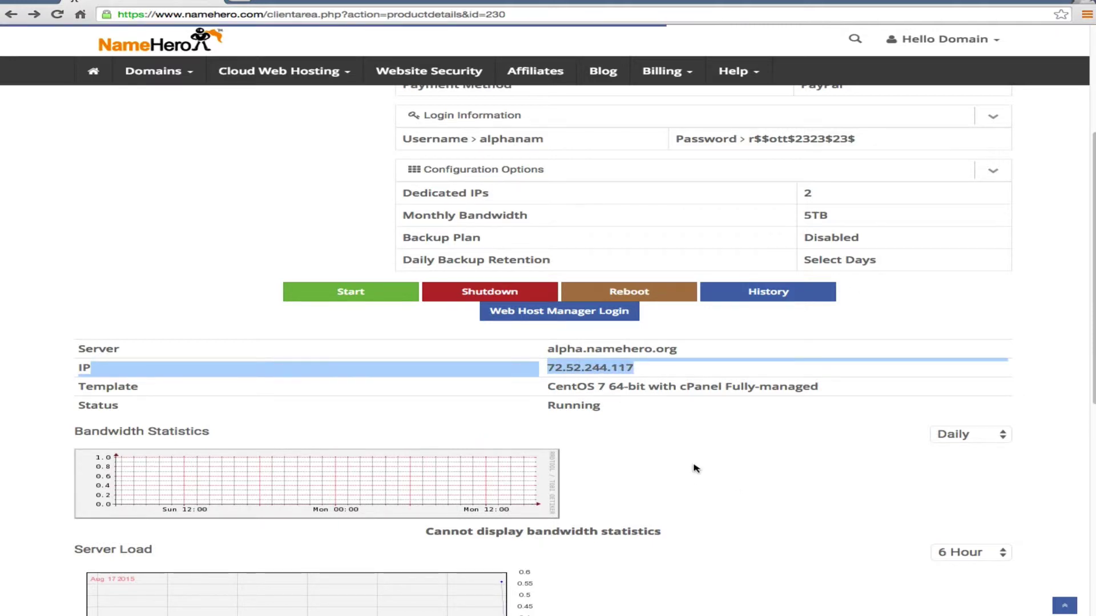
{"action": "scroll", "coordinate": [691, 408], "scroll_direction": "down", "scroll_amount": 1}
{"action": "left_click", "coordinate": [683, 370]}
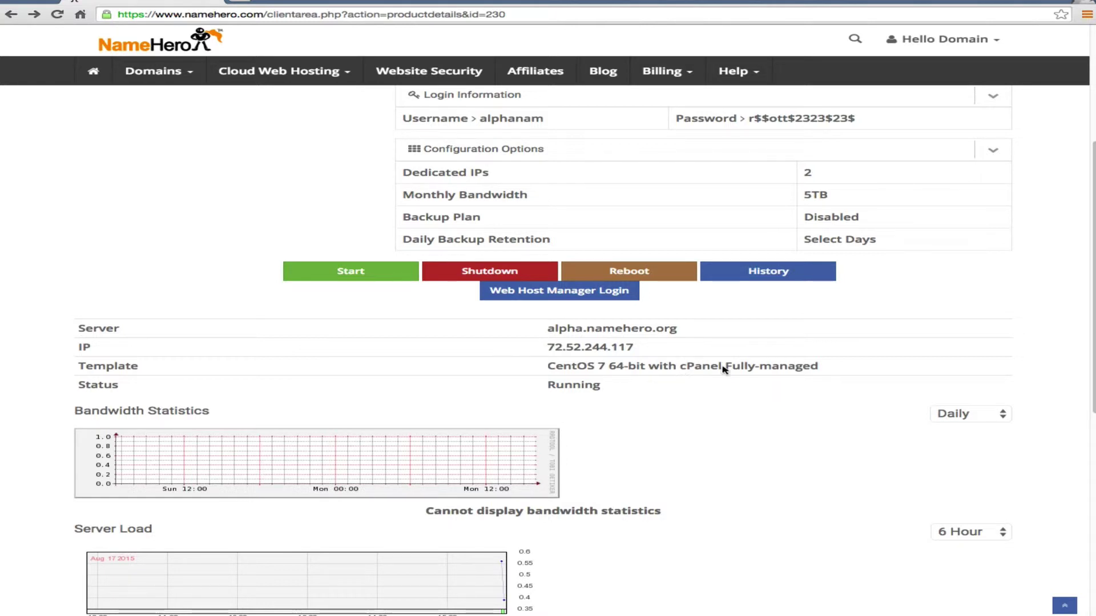
Examine the server's bandwidth statistics, load graph, memory and disk usage, and history.
{"action": "scroll", "coordinate": [756, 374], "scroll_direction": "down", "scroll_amount": 5}
{"action": "scroll", "coordinate": [730, 386], "scroll_direction": "down", "scroll_amount": 1}
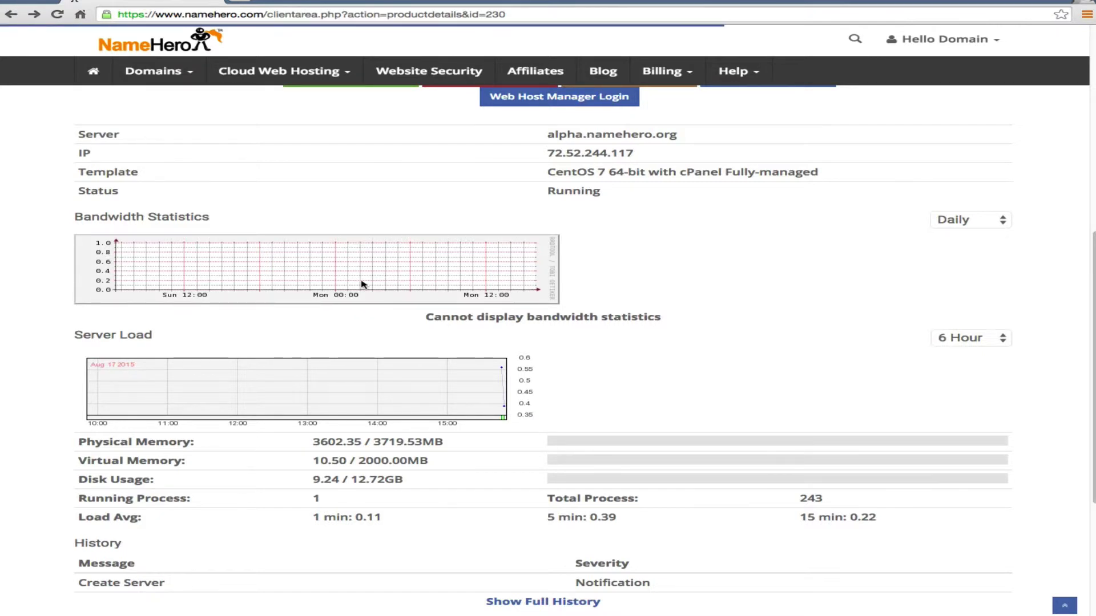
{"action": "scroll", "coordinate": [167, 422], "scroll_direction": "down", "scroll_amount": 1}
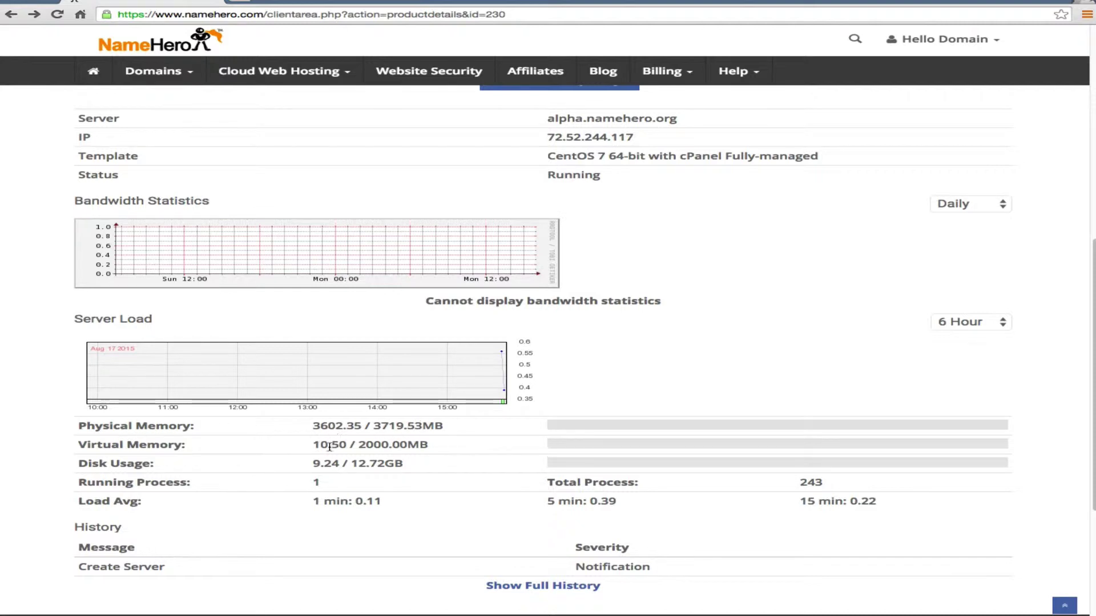
{"action": "scroll", "coordinate": [270, 507], "scroll_direction": "down", "scroll_amount": 2}
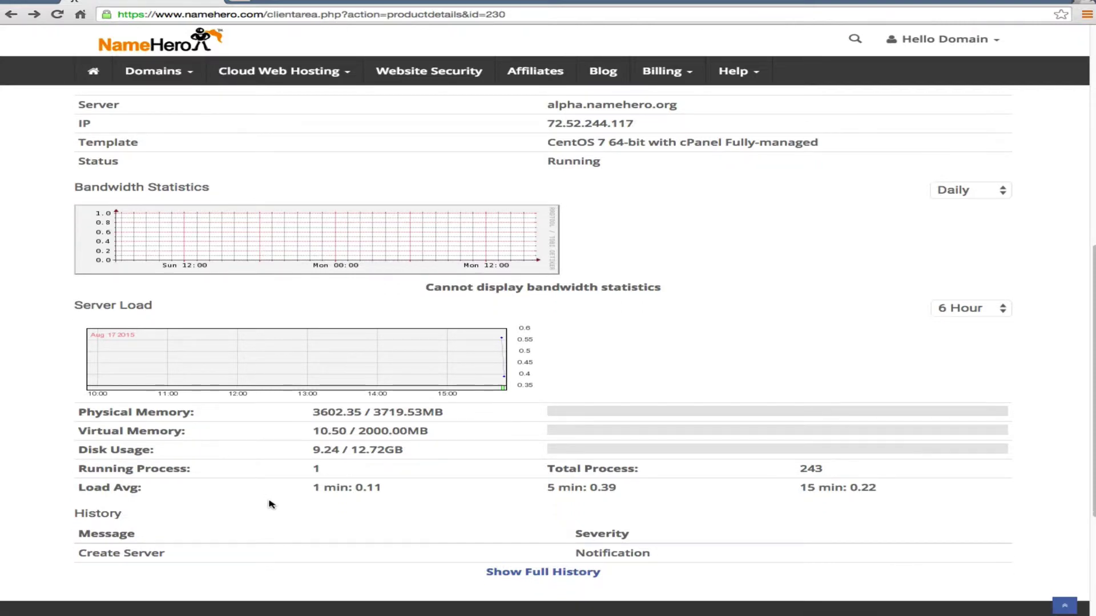
Copy the server's password from its login information in the product details.
{"action": "scroll", "coordinate": [500, 505], "scroll_direction": "down", "scroll_amount": 3}
{"action": "scroll", "coordinate": [499, 496], "scroll_direction": "up", "scroll_amount": 5}
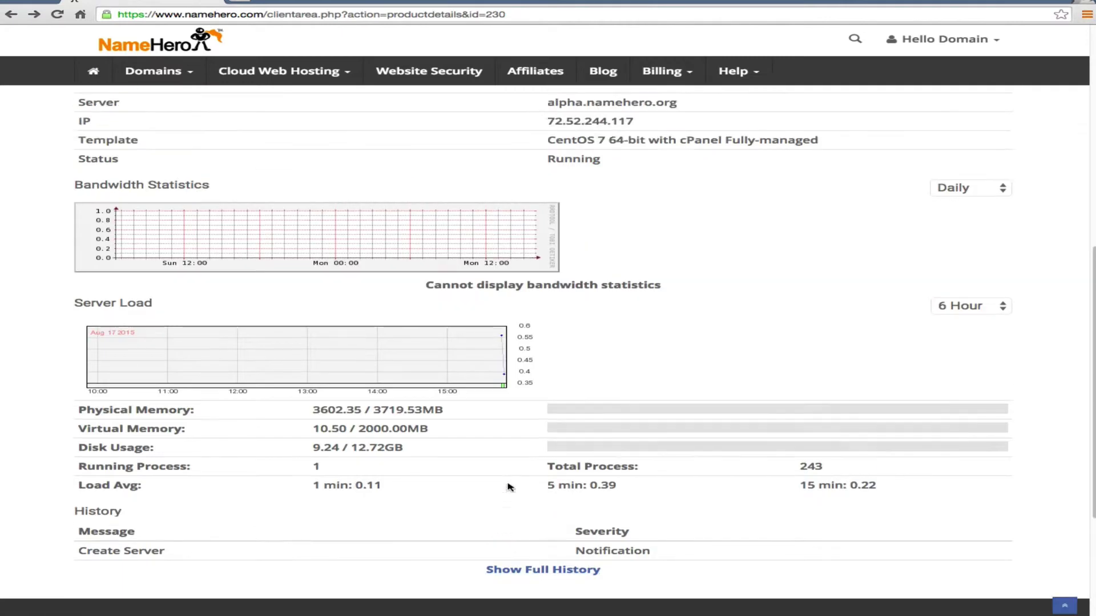
{"action": "scroll", "coordinate": [530, 478], "scroll_direction": "up", "scroll_amount": 7}
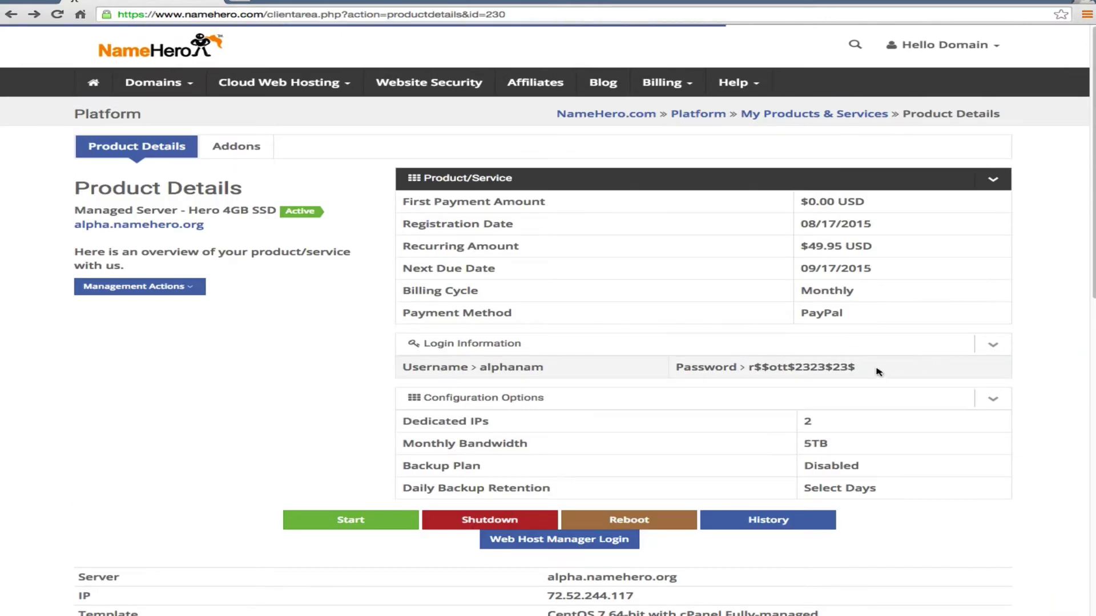
{"action": "left_click_drag", "start_coordinate": [865, 371], "coordinate": [746, 369]}
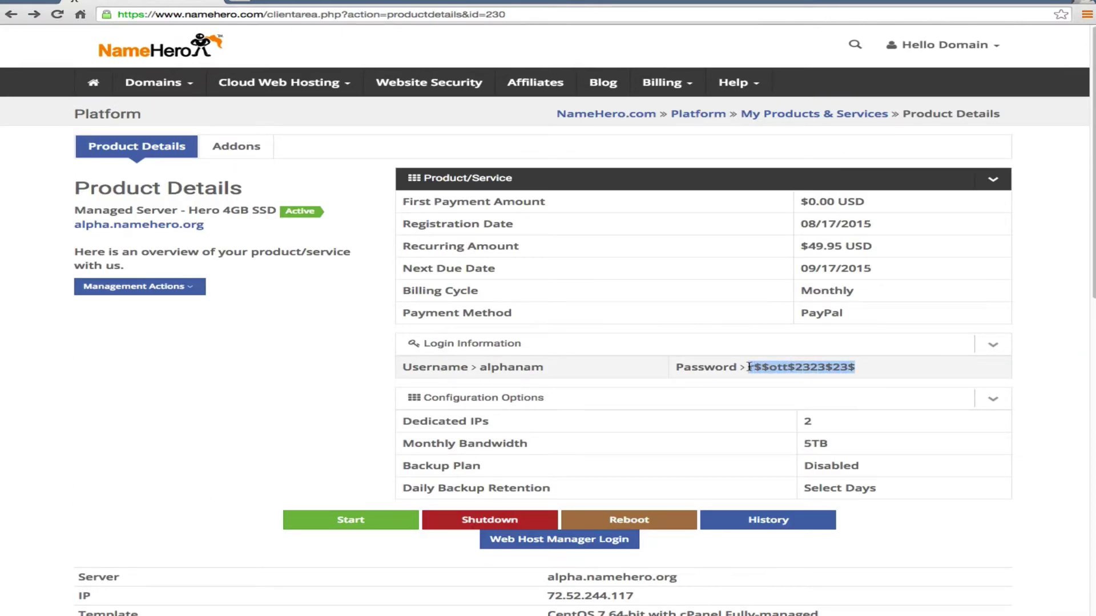
{"action": "right_click", "coordinate": [745, 370]}
{"action": "left_click", "coordinate": [779, 371]}
Open the server's Web Host Manager login and log in as root with the copied password.
{"action": "left_click", "coordinate": [559, 539]}
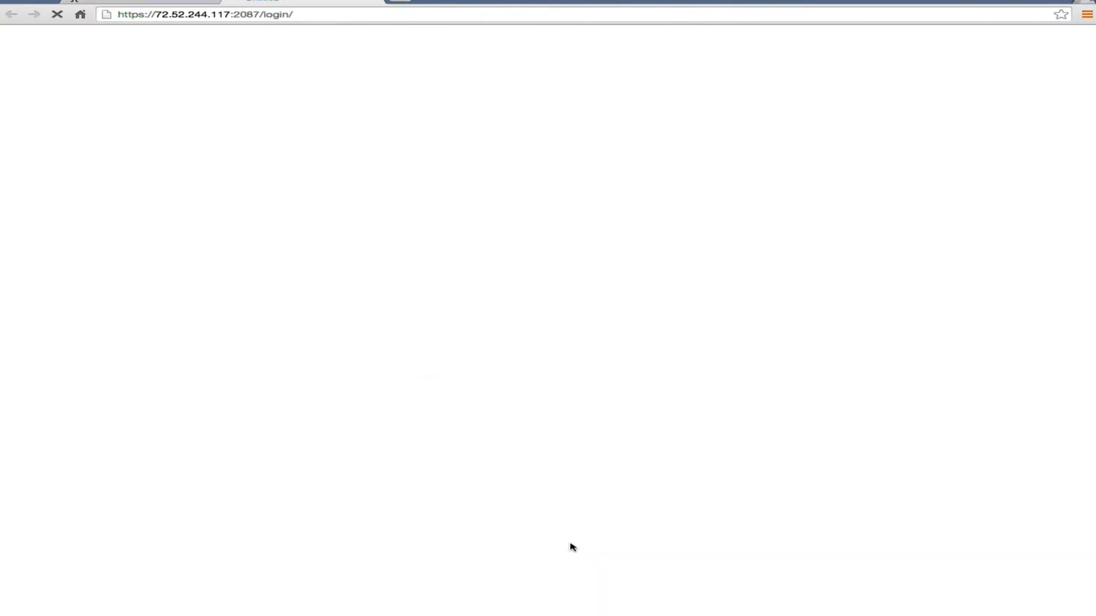
{"action": "right_click", "coordinate": [506, 234]}
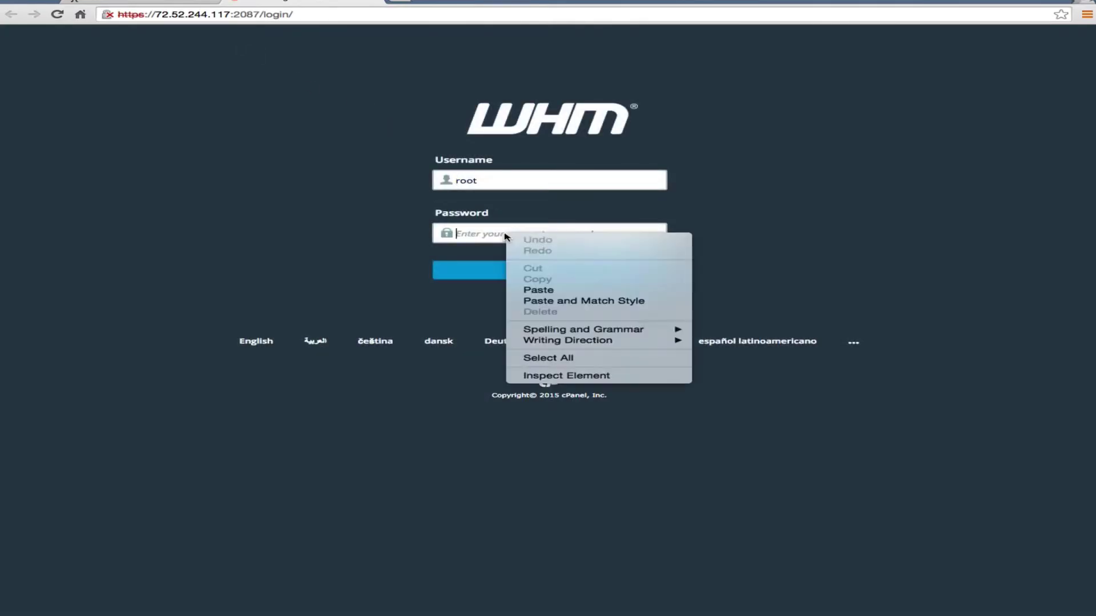
{"action": "left_click", "coordinate": [556, 290]}
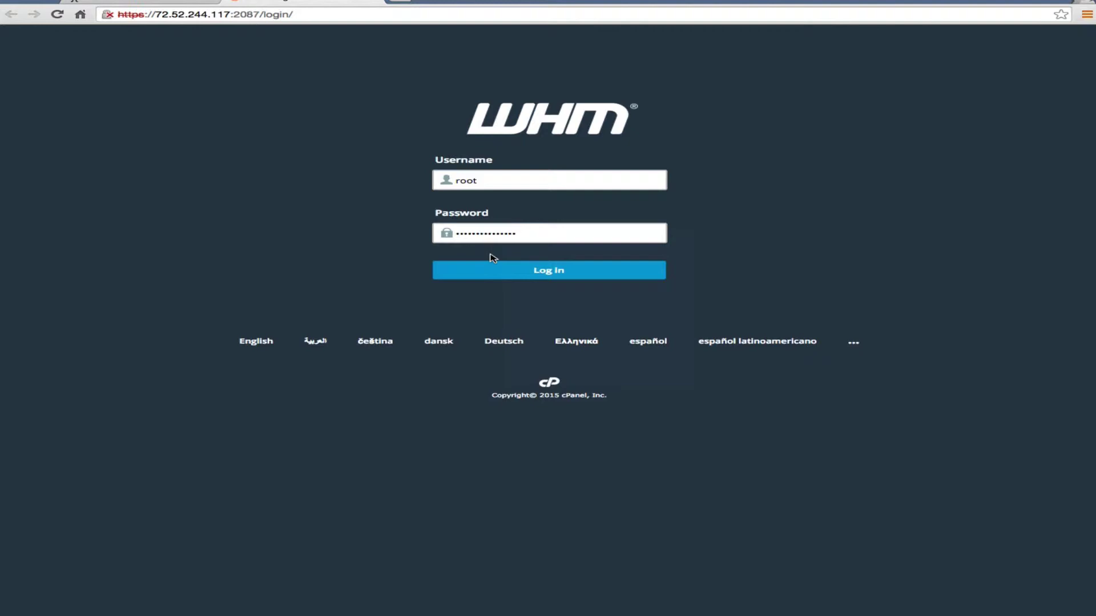
{"action": "left_click", "coordinate": [570, 270]}
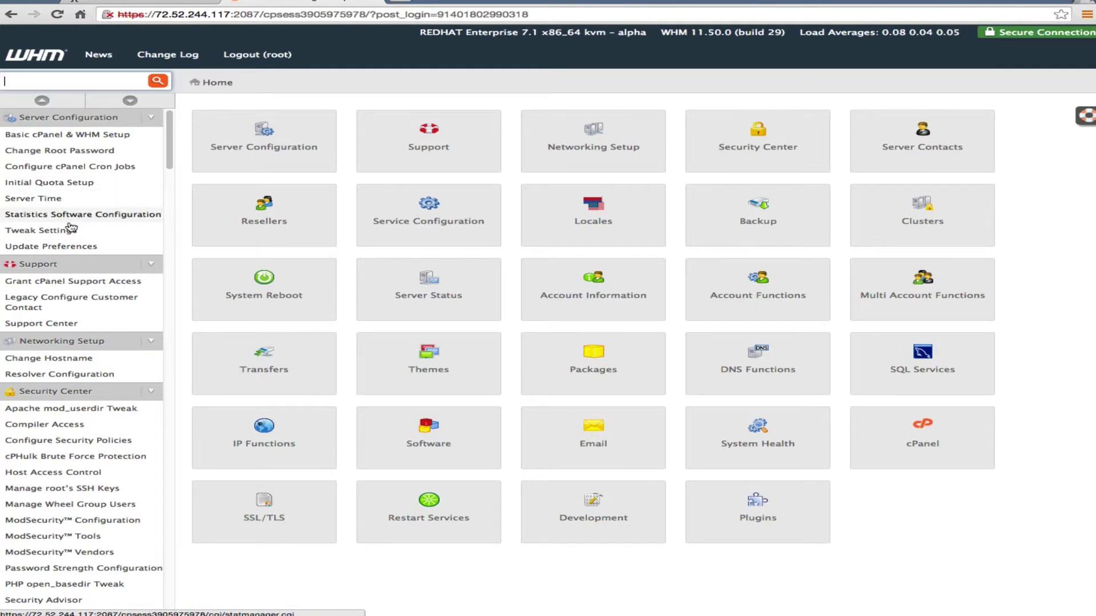
Open Basic cPanel & WHM Setup and review the server's contact e-mail and pager address settings.
{"action": "left_click", "coordinate": [48, 135]}
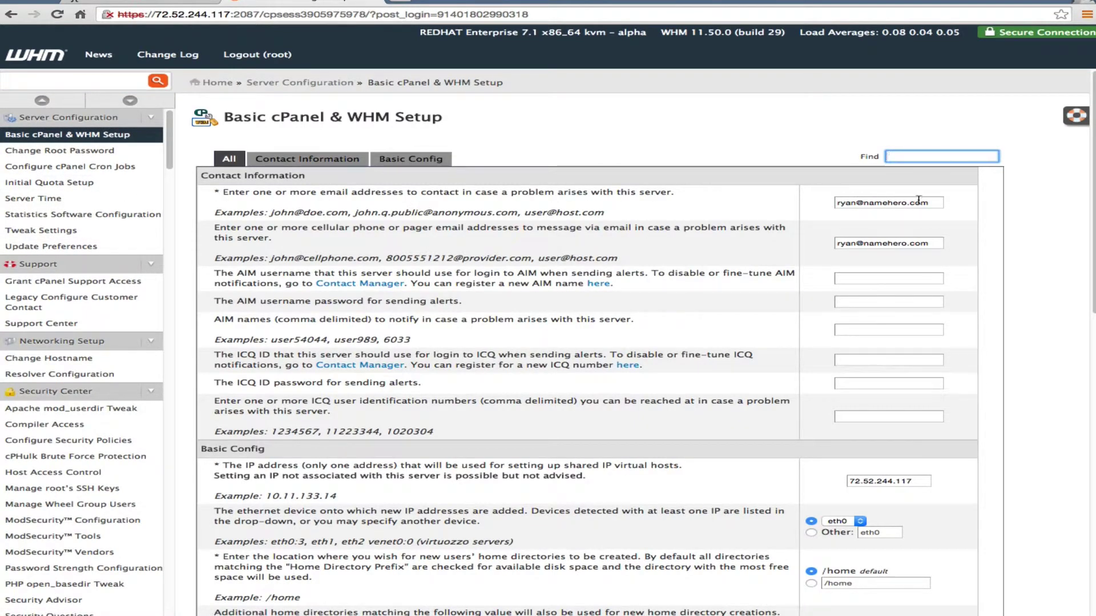
{"action": "left_click", "coordinate": [930, 204]}
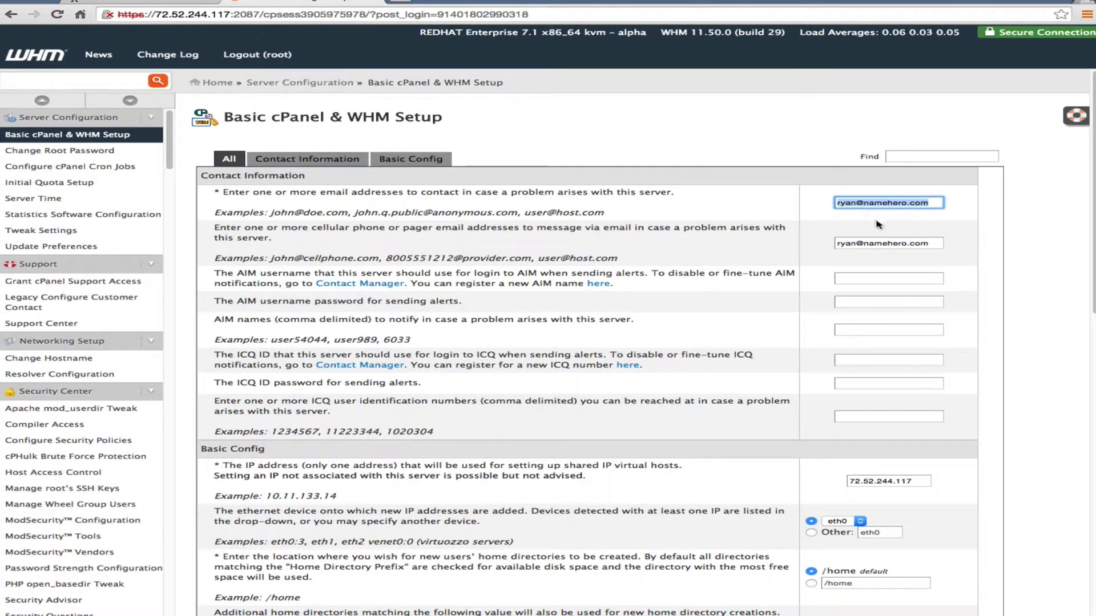
{"action": "left_click", "coordinate": [858, 246]}
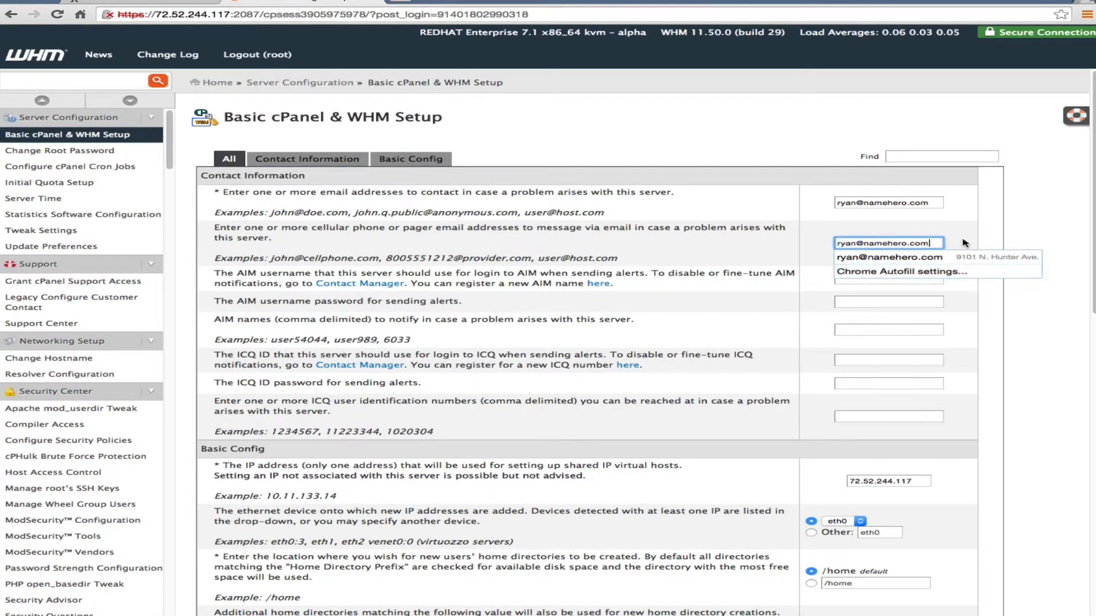
{"action": "left_click", "coordinate": [994, 237]}
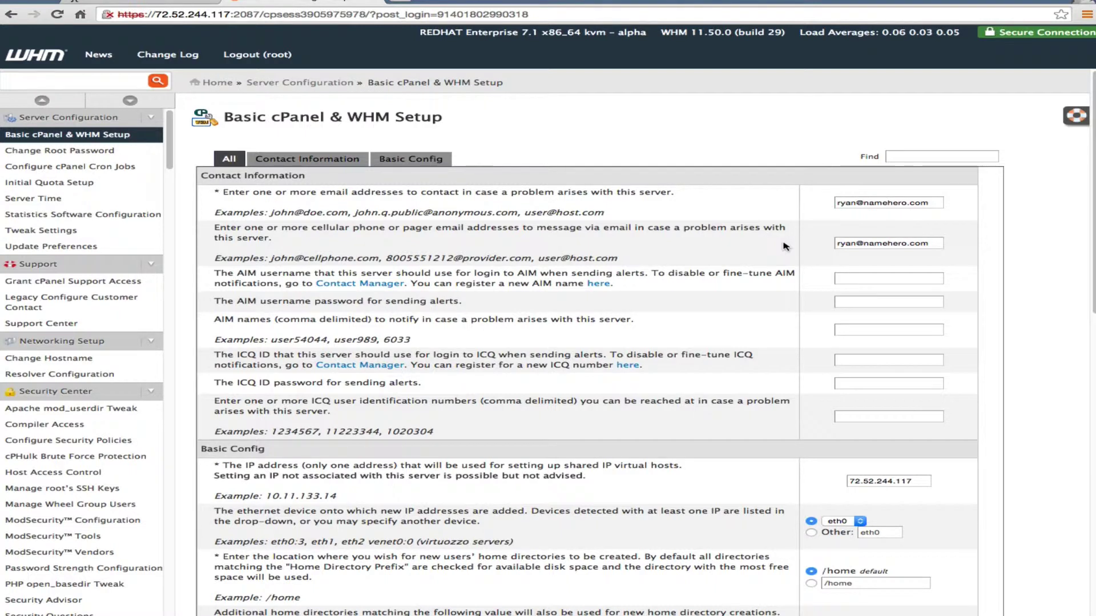
{"action": "scroll", "coordinate": [761, 257], "scroll_direction": "down", "scroll_amount": 1}
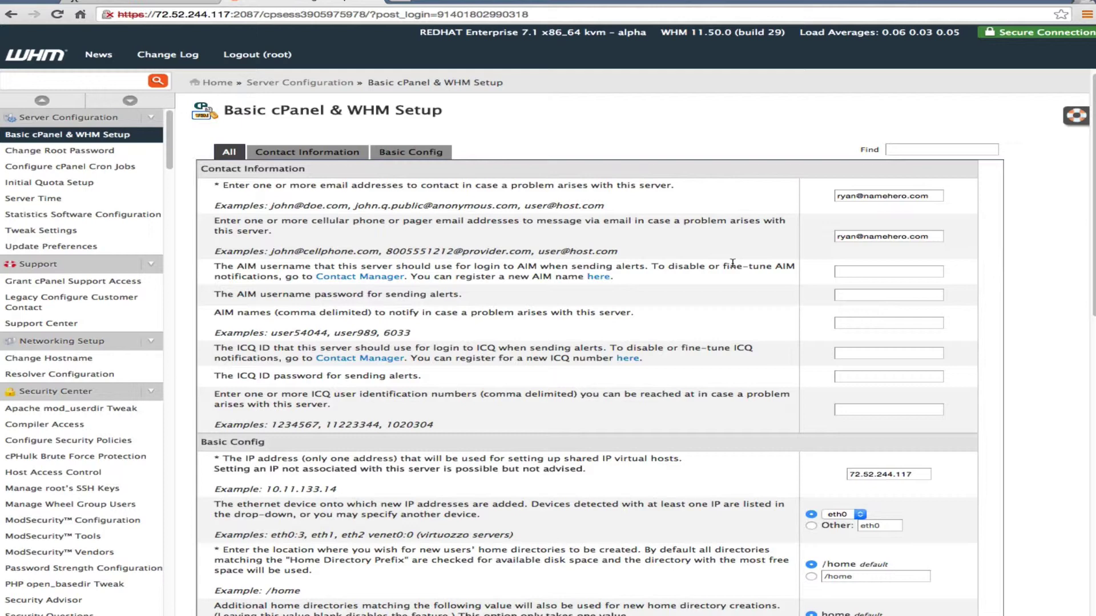
Look through the Contact Information and Basic Config settings, returning to Contact Information with the nameservers in view.
{"action": "left_click", "coordinate": [301, 153]}
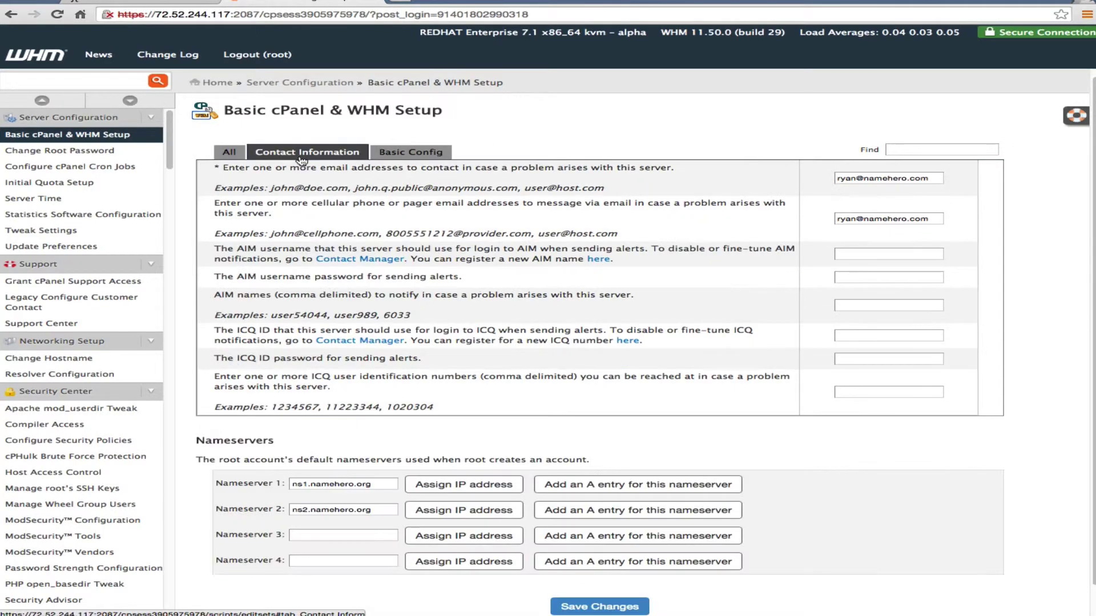
{"action": "left_click", "coordinate": [436, 160]}
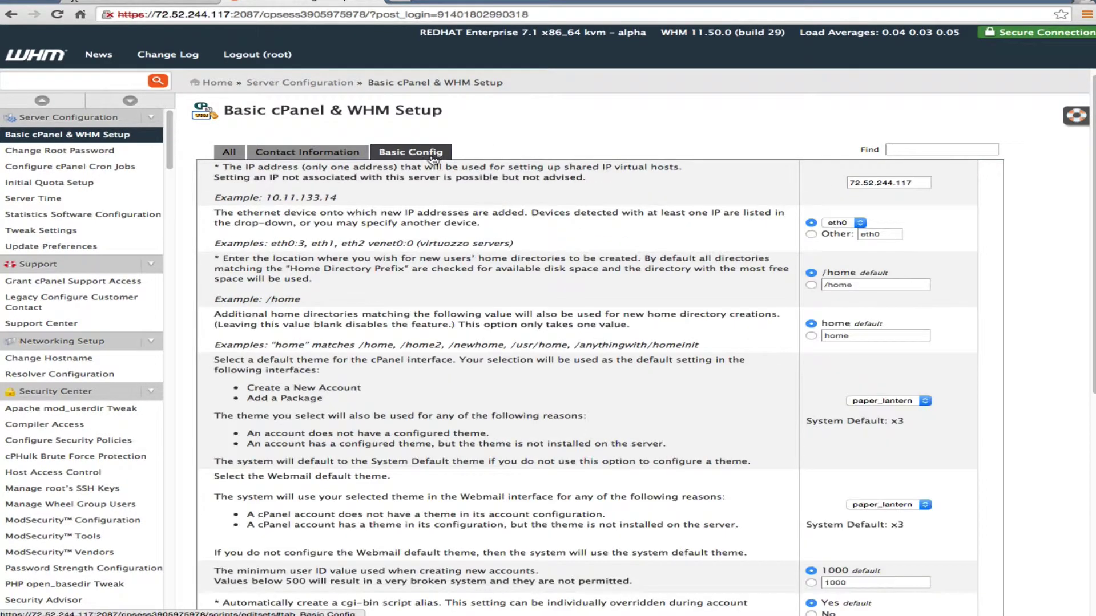
{"action": "scroll", "coordinate": [501, 244], "scroll_direction": "down", "scroll_amount": 3}
{"action": "scroll", "coordinate": [434, 188], "scroll_direction": "up", "scroll_amount": 4}
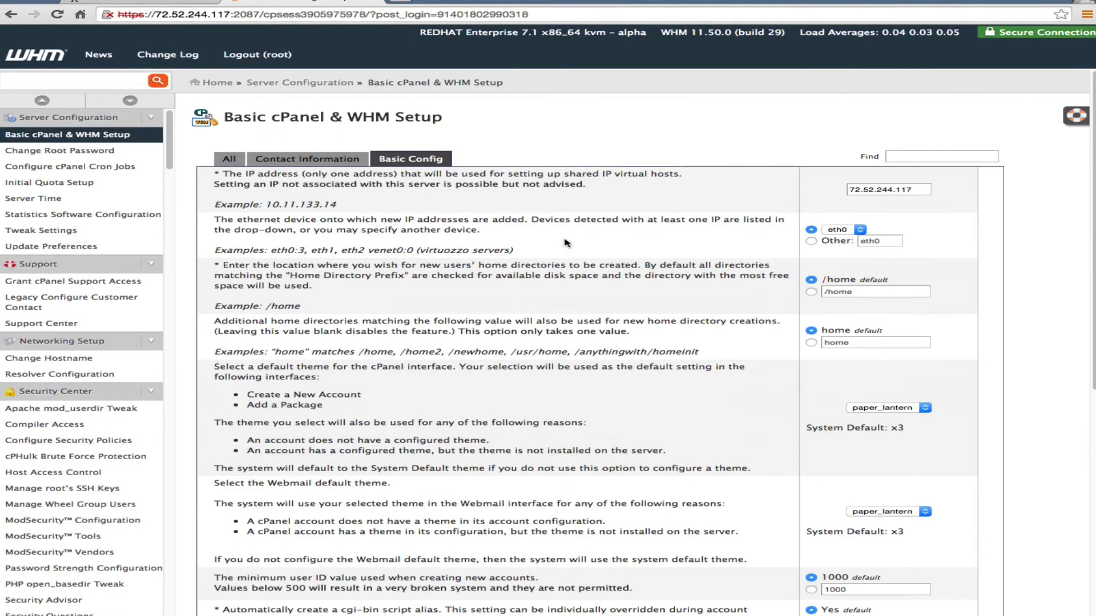
{"action": "left_click", "coordinate": [360, 159]}
{"action": "scroll", "coordinate": [318, 272], "scroll_direction": "down", "scroll_amount": 1}
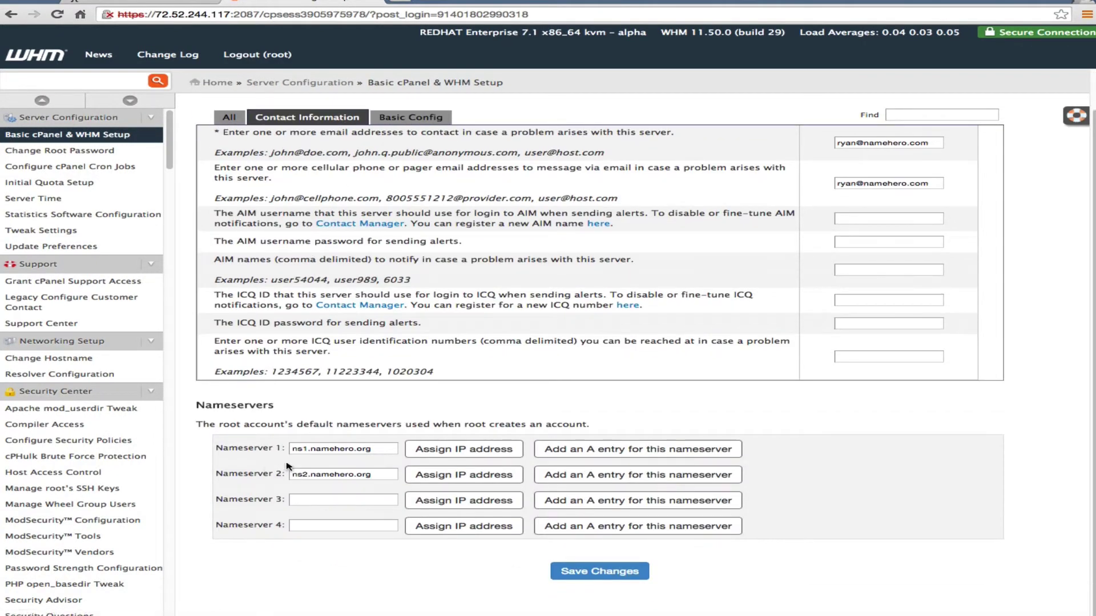
Assign an IP address to nameserver ns1.namehero.org, highlight the assigned address and close the dialog.
{"action": "left_click", "coordinate": [346, 449]}
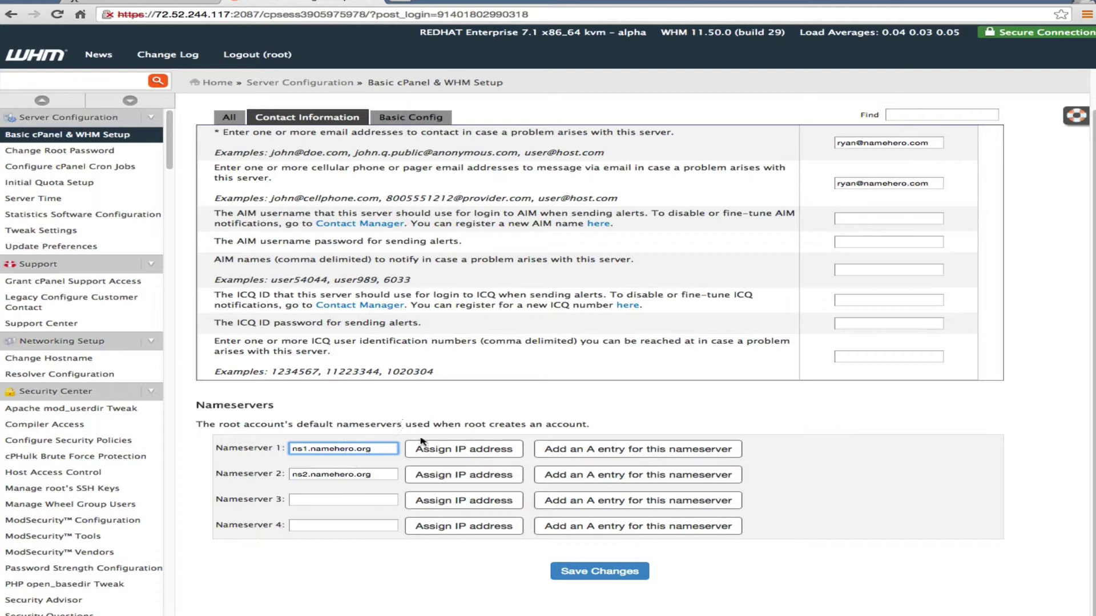
{"action": "left_click", "coordinate": [423, 448]}
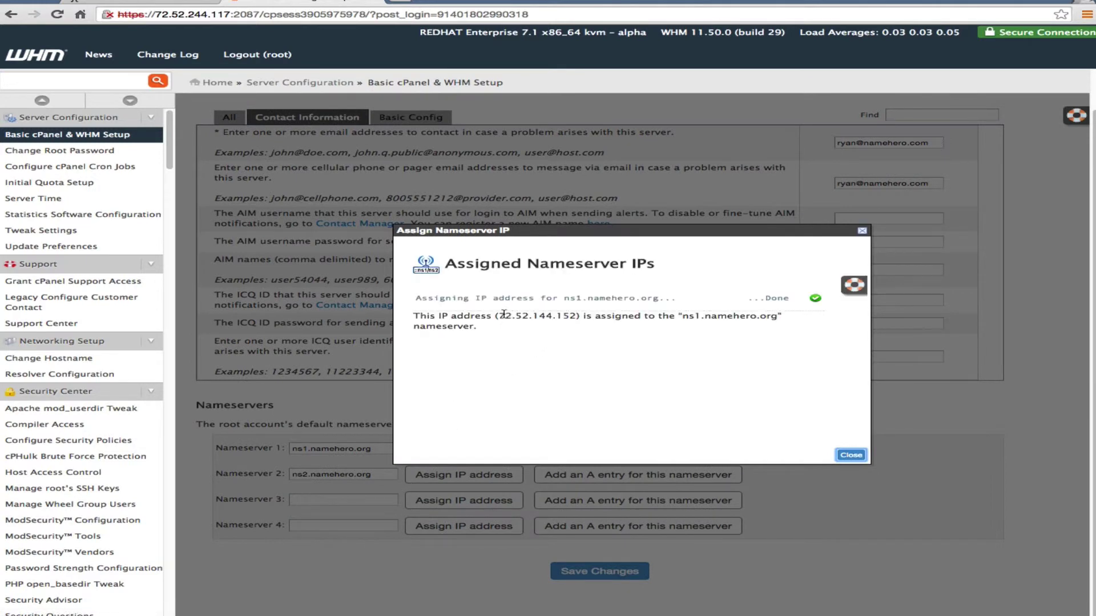
{"action": "left_click_drag", "start_coordinate": [500, 315], "coordinate": [577, 318]}
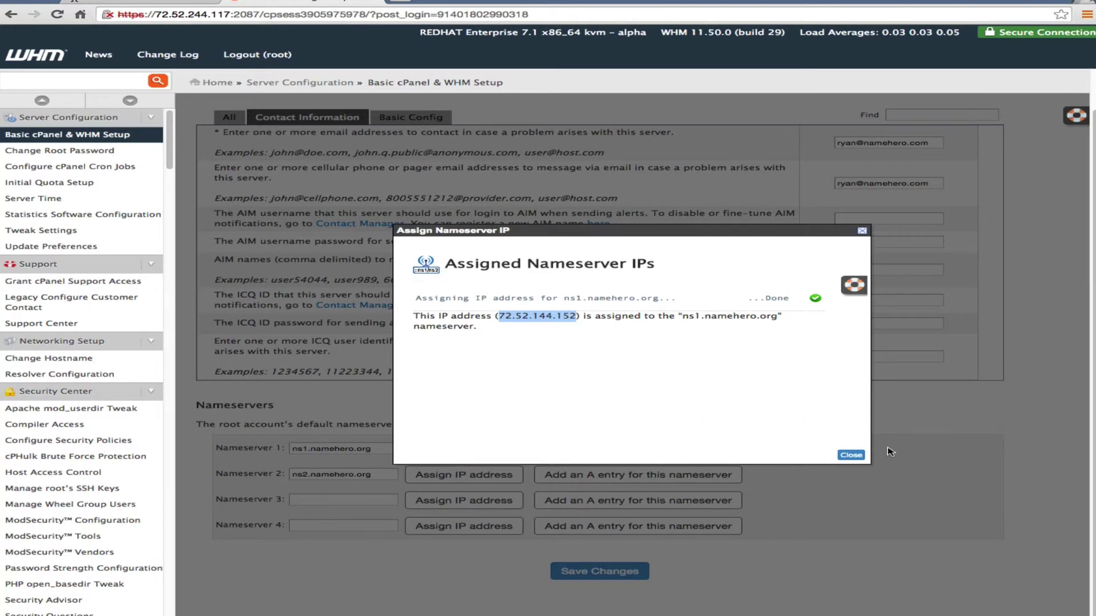
{"action": "left_click", "coordinate": [851, 454]}
Add an A entry for nameserver ns1.namehero.org using the IP address 72.52.144.152.
{"action": "left_click", "coordinate": [692, 448]}
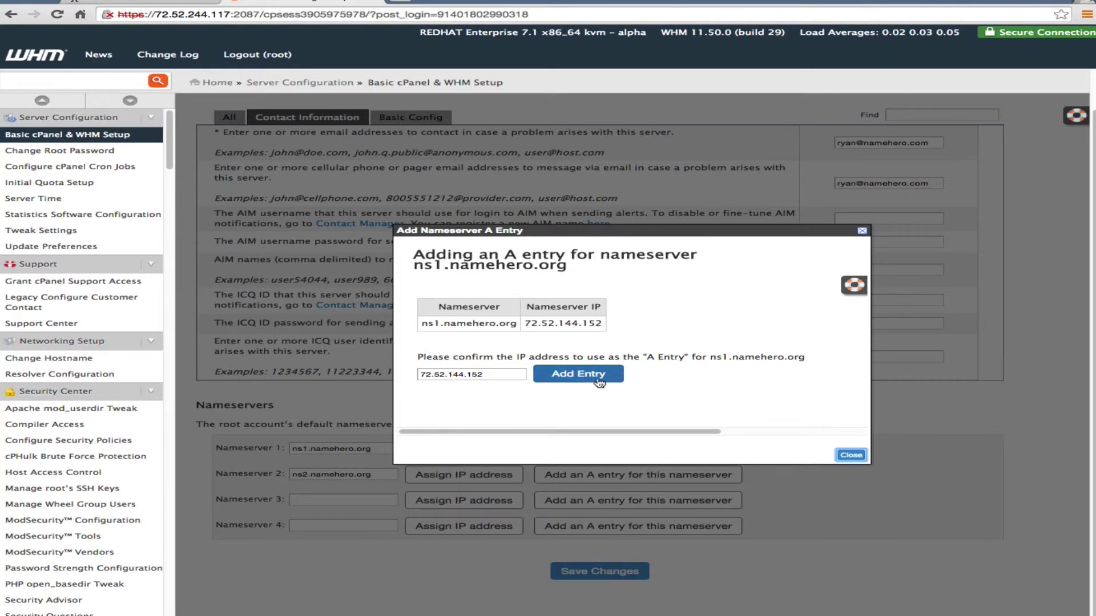
{"action": "left_click", "coordinate": [596, 376]}
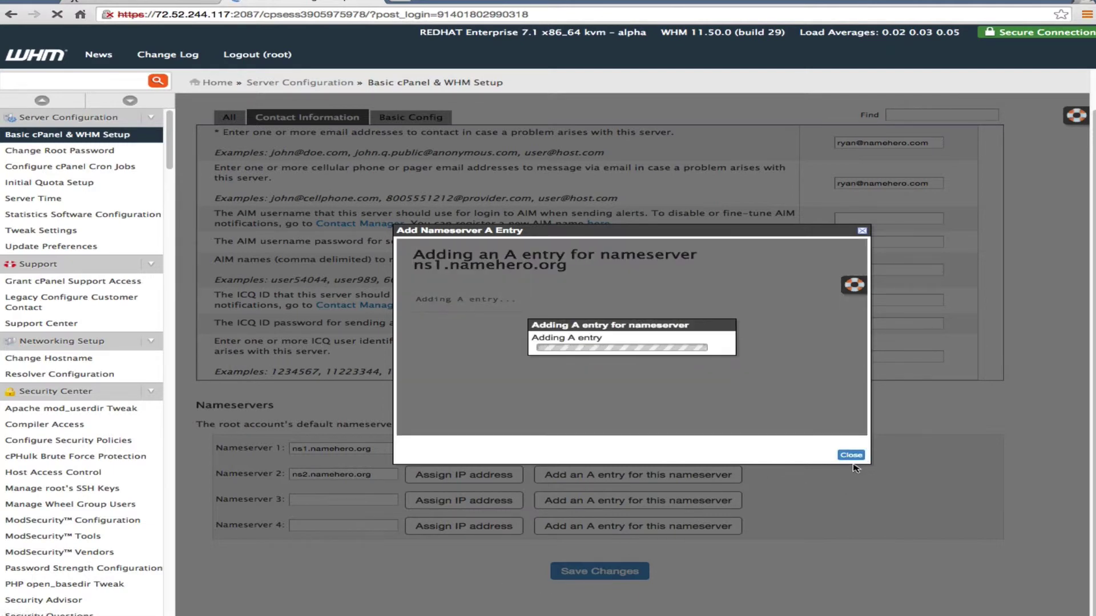
{"action": "left_click", "coordinate": [856, 456]}
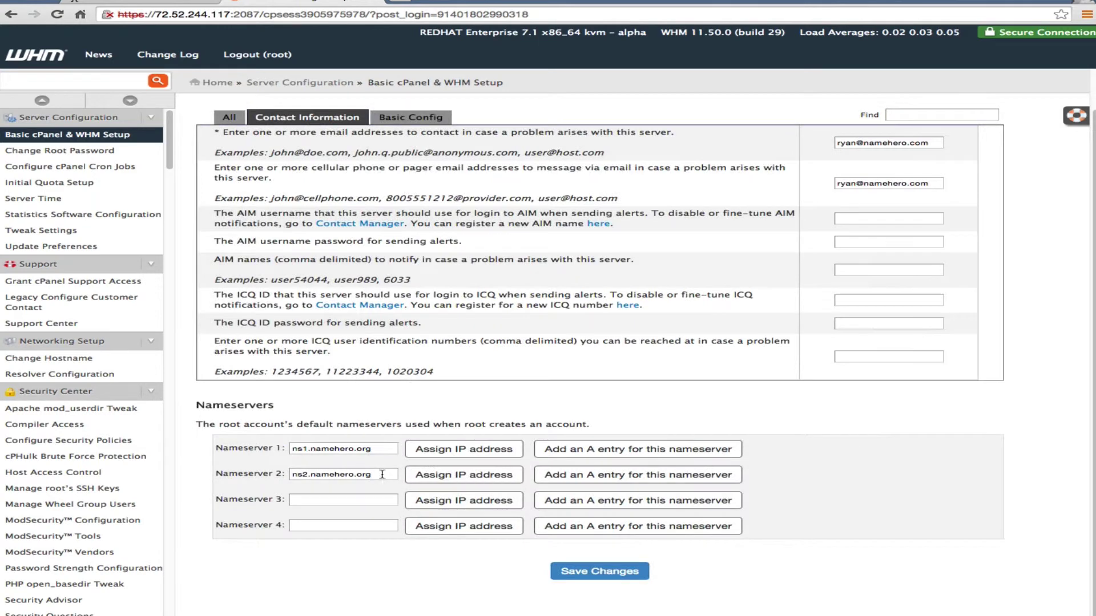
Assign an IP address to nameserver ns2.namehero.org and add an A entry for it using 72.52.244.117.
{"action": "left_click", "coordinate": [465, 476]}
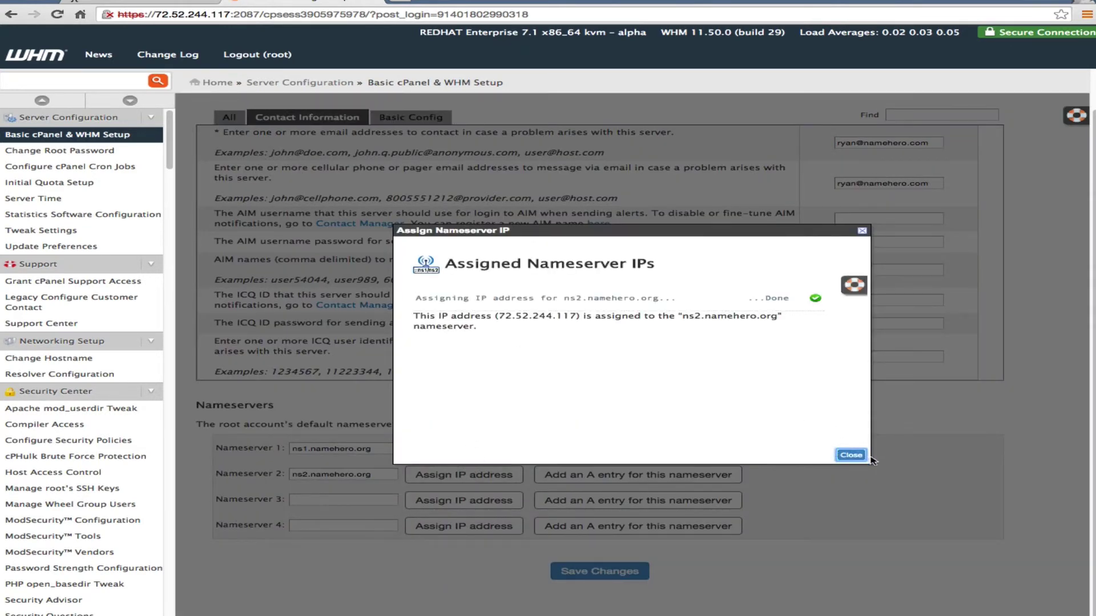
{"action": "left_click", "coordinate": [850, 455]}
{"action": "left_click", "coordinate": [730, 477]}
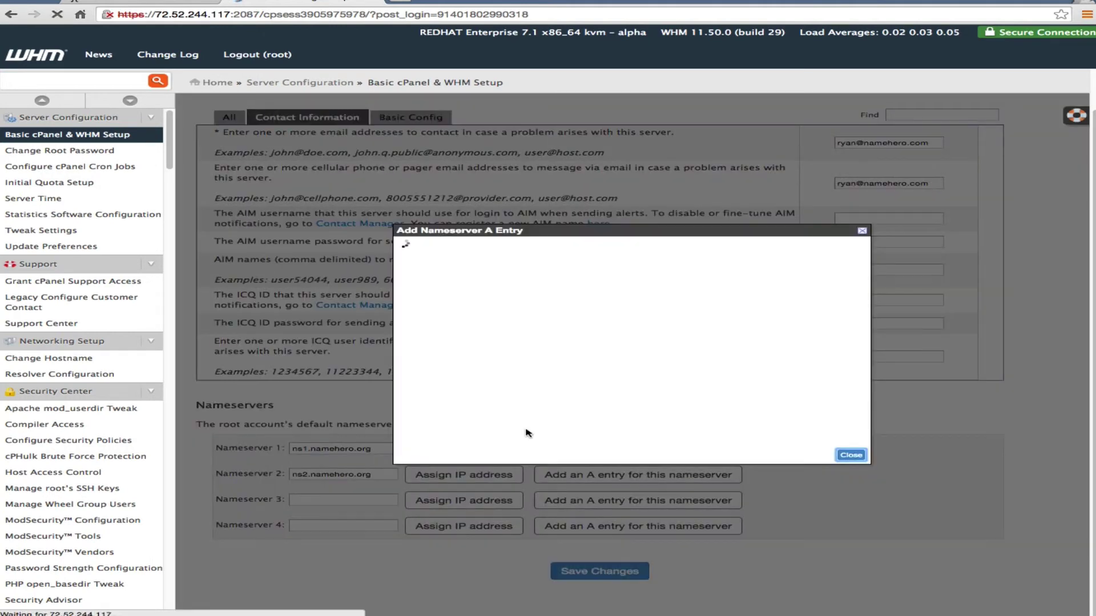
{"action": "left_click", "coordinate": [565, 375]}
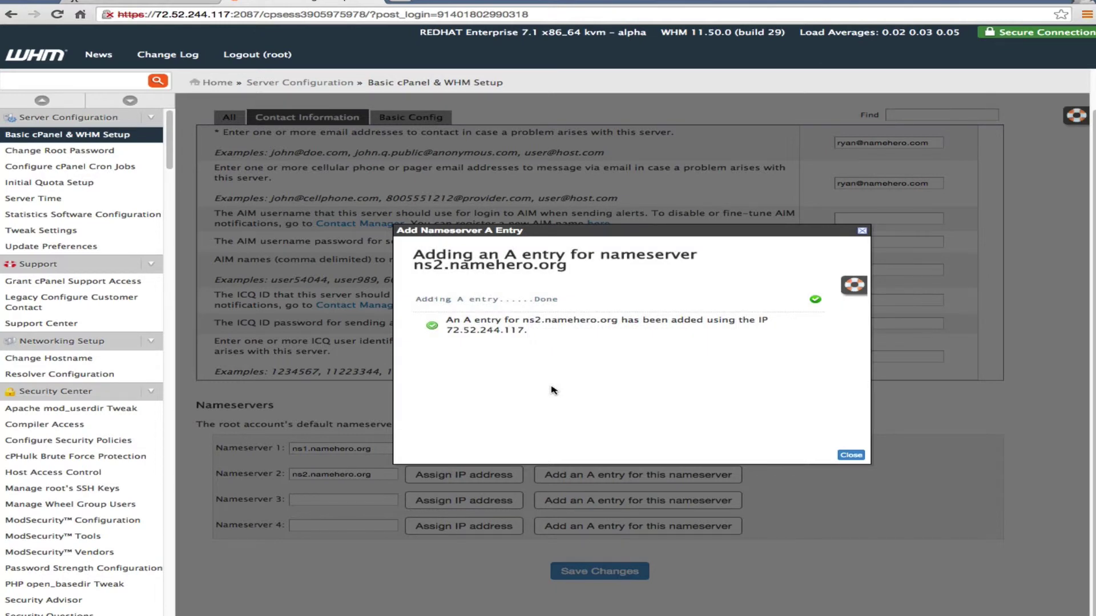
{"action": "left_click", "coordinate": [851, 455]}
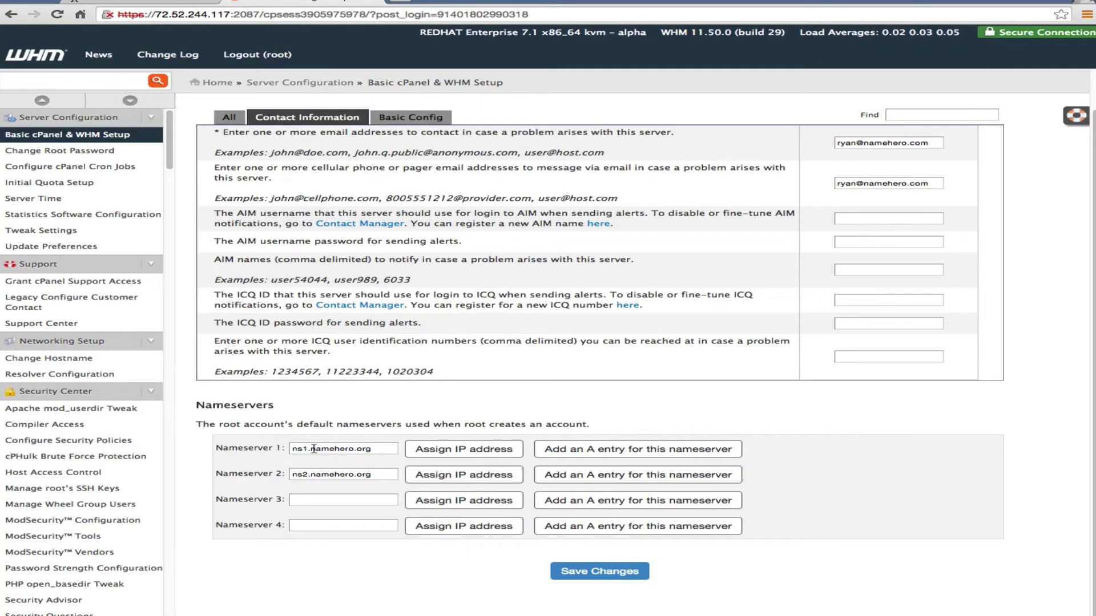
Point out the hostnames entered for Nameserver 1 and Nameserver 2.
{"action": "left_click", "coordinate": [314, 449]}
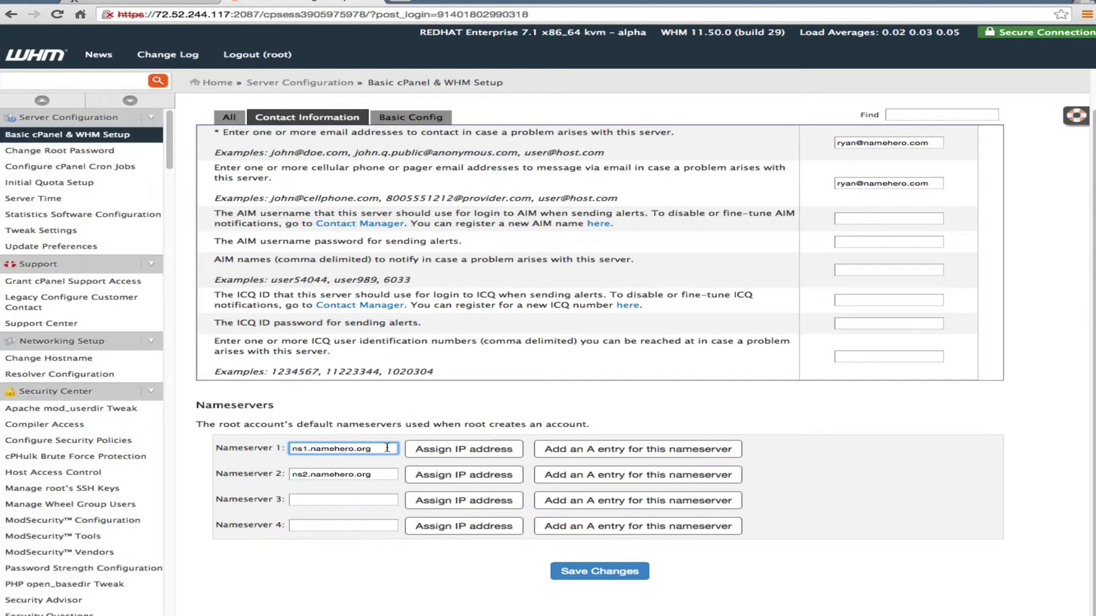
{"action": "triple_click", "coordinate": [373, 447]}
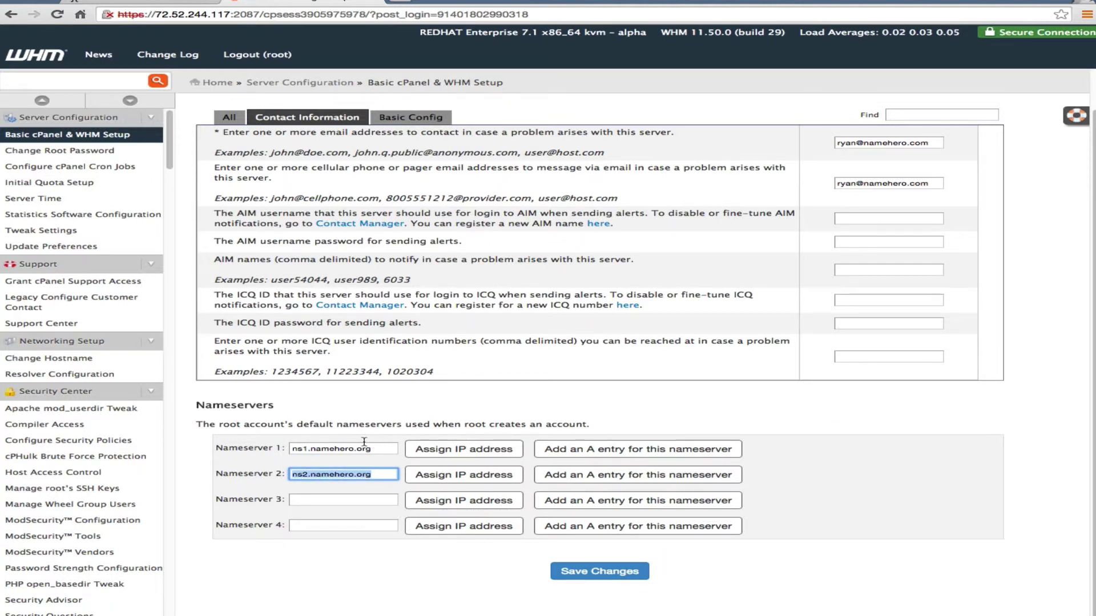
{"action": "left_click", "coordinate": [388, 453]}
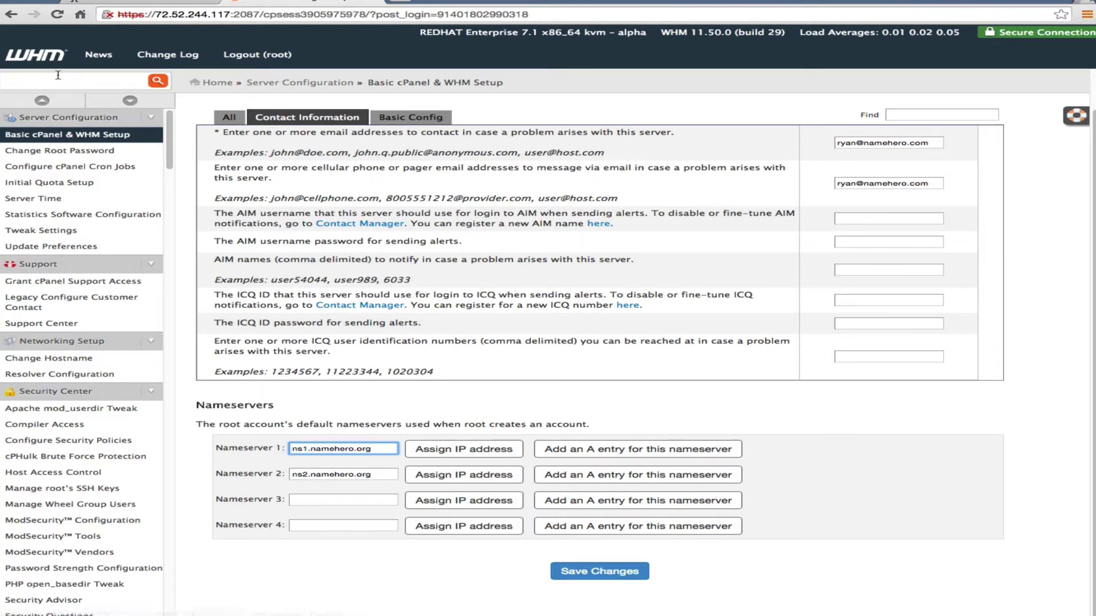
Search the WHM functions for "create" and open Create a New Account.
{"action": "left_click", "coordinate": [57, 79]}
{"action": "type", "text": "create"}
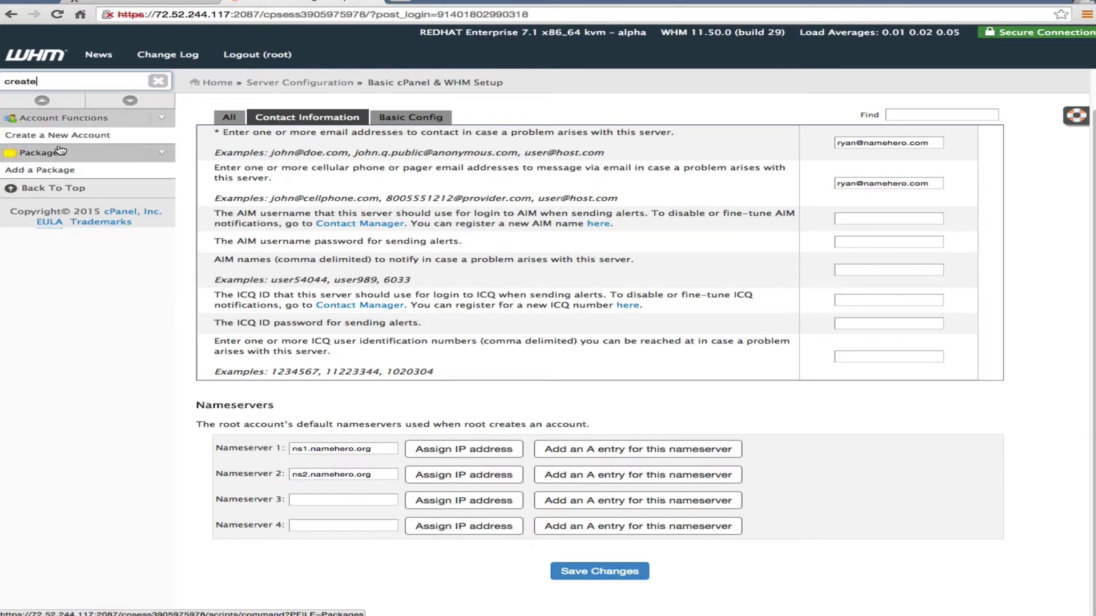
{"action": "left_click", "coordinate": [57, 134]}
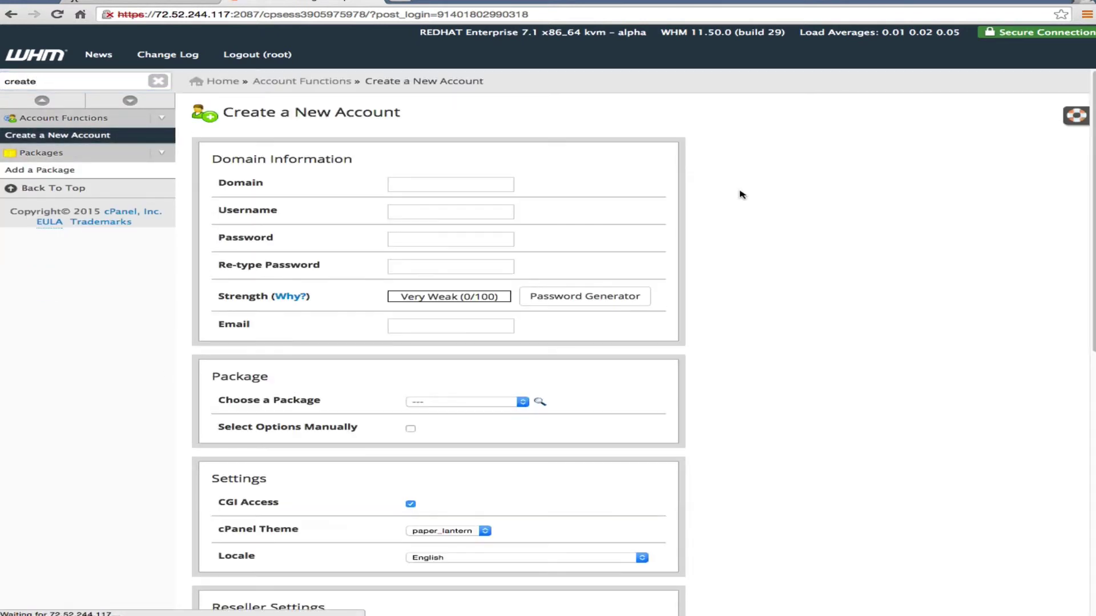
Enter namehero.org as the new account's domain and keep the suggested username namehero.
{"action": "left_click", "coordinate": [470, 182]}
{"action": "type", "text": "nameh"}
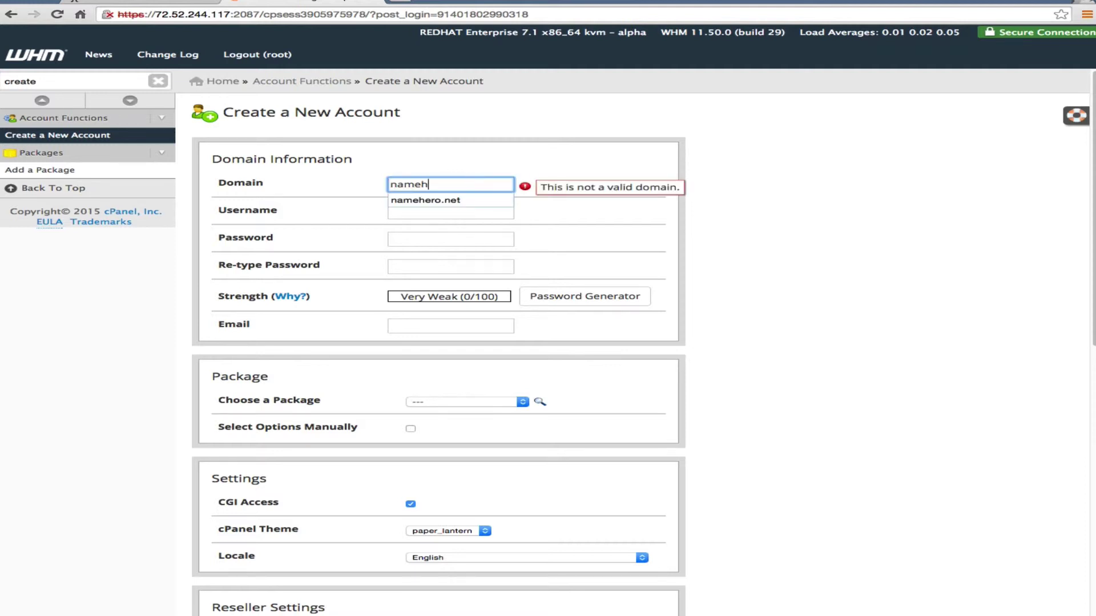
{"action": "type", "text": "ero.org"}
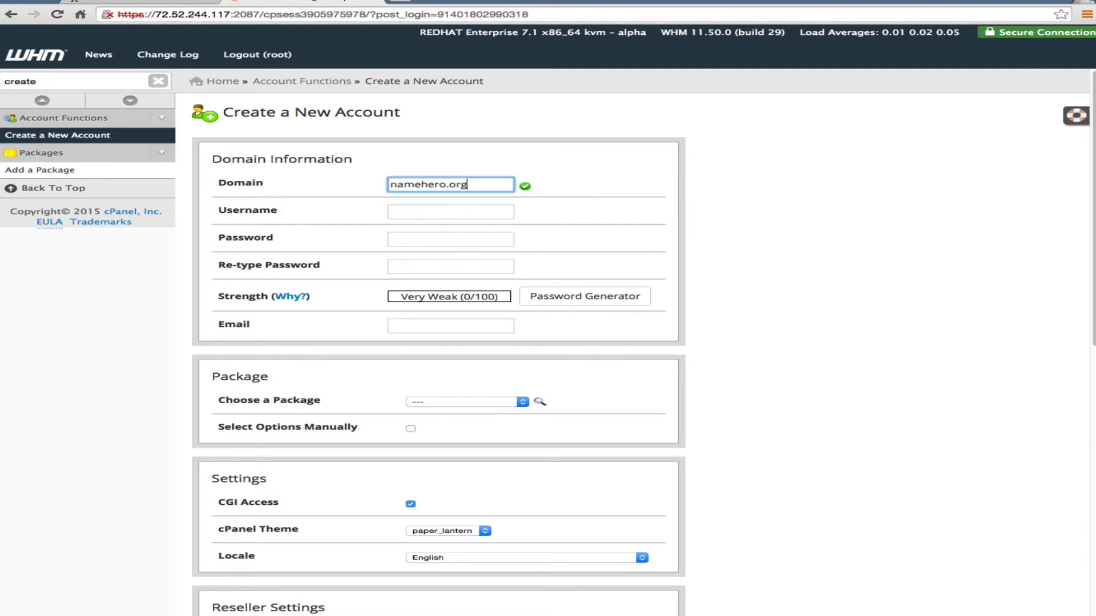
{"action": "key", "text": "Tab"}
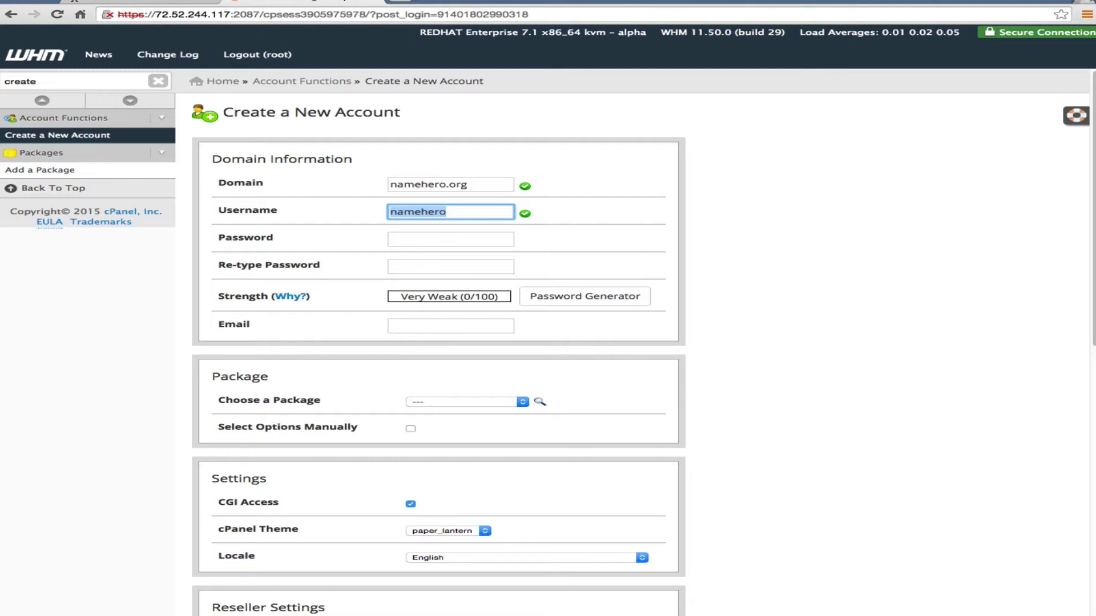
Enter an account password manually and begin filling in the password confirmation.
{"action": "left_click", "coordinate": [450, 239]}
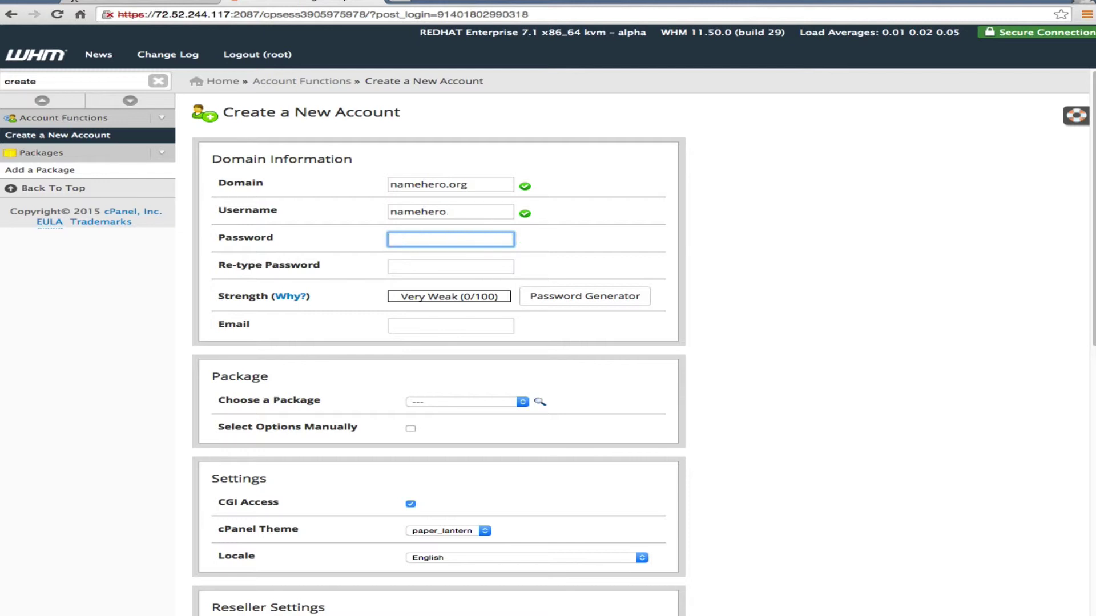
{"action": "type", "text": "•••••••••••"}
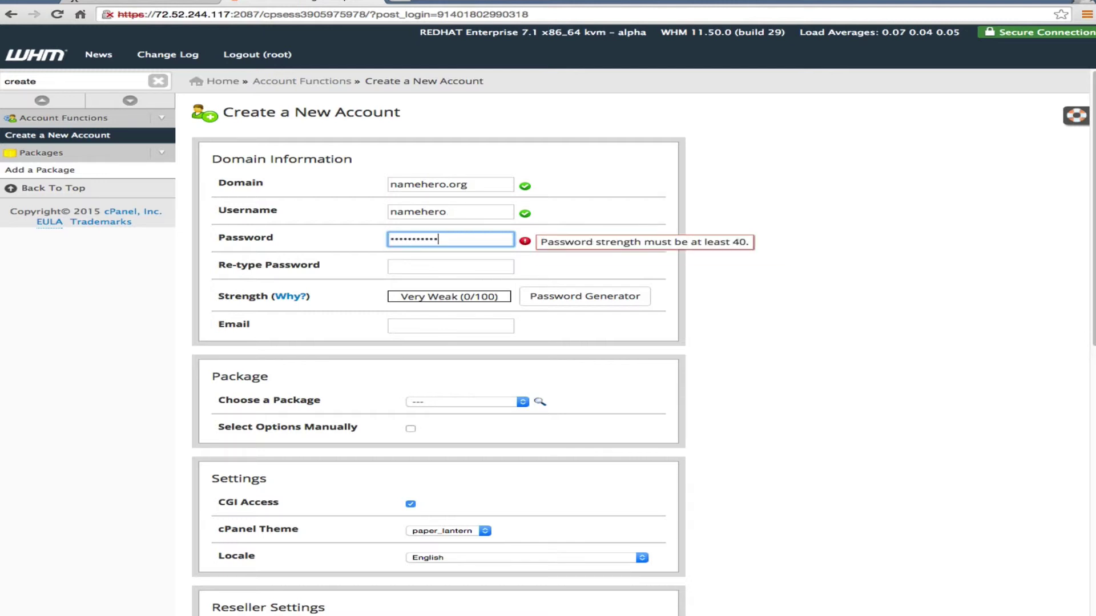
{"action": "key", "text": "Tab"}
{"action": "type", "text": "••••"}
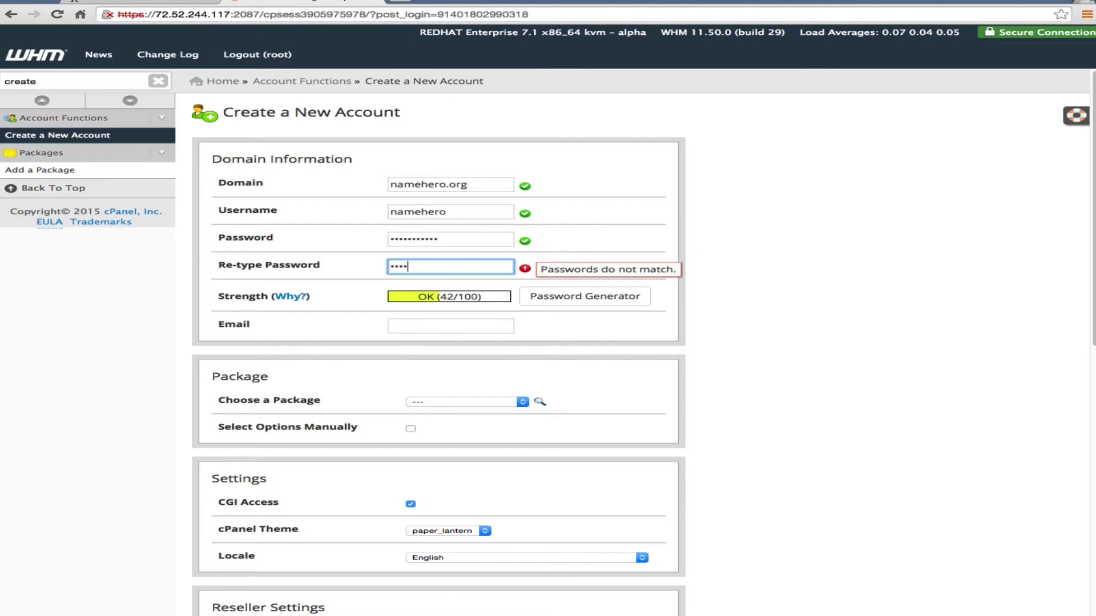
Generate a random account password, acknowledge that it has been copied, and use it for both password fields.
{"action": "left_click", "coordinate": [584, 296]}
{"action": "triple_click", "coordinate": [599, 297]}
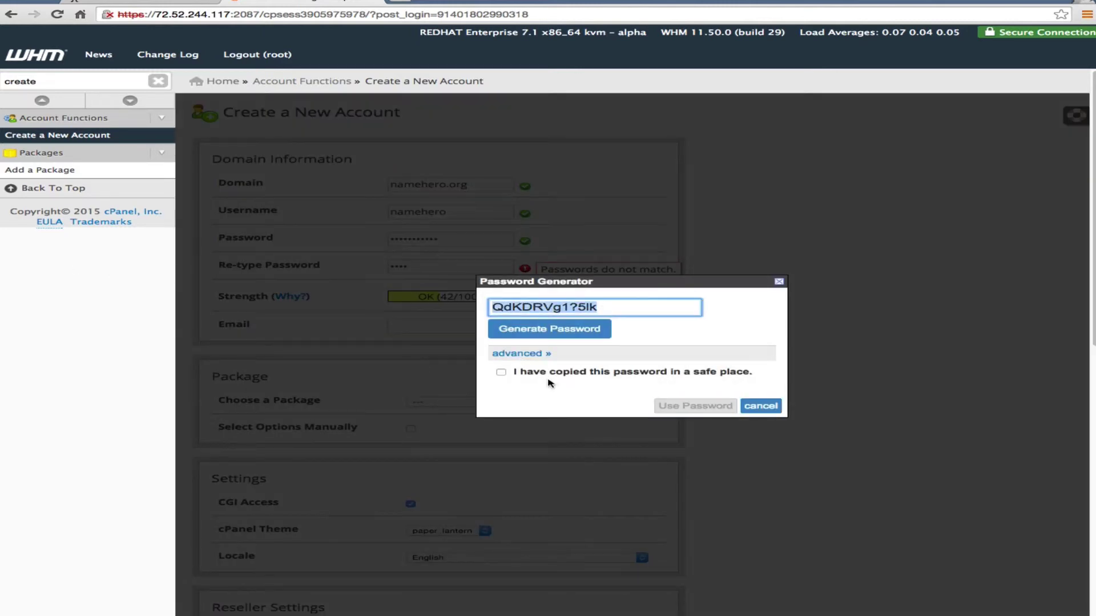
{"action": "left_click", "coordinate": [501, 372]}
{"action": "left_click", "coordinate": [684, 409]}
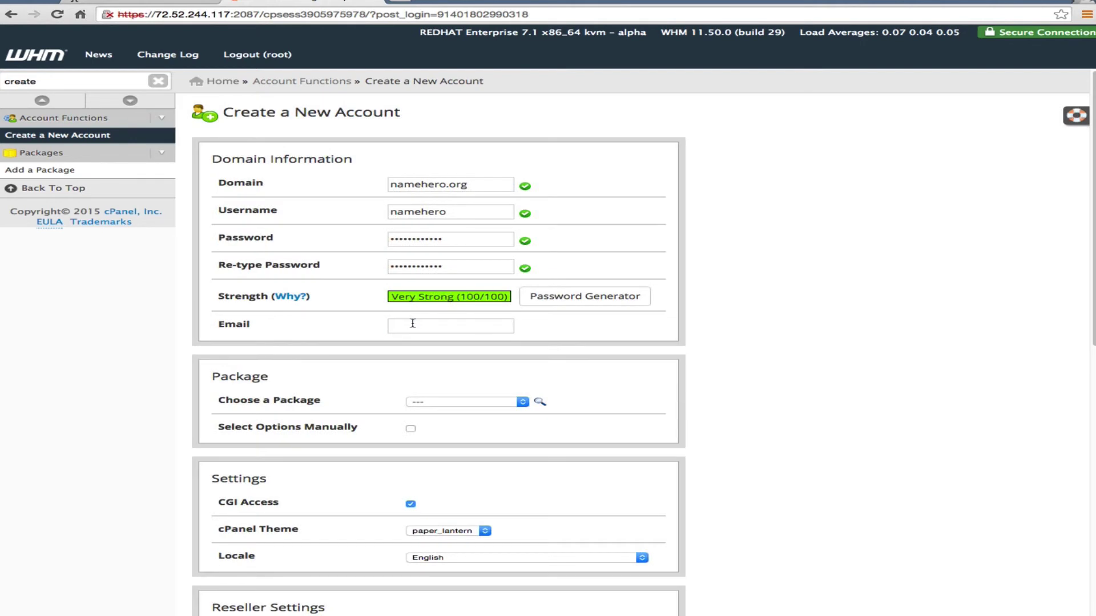
{"action": "left_click", "coordinate": [413, 324]}
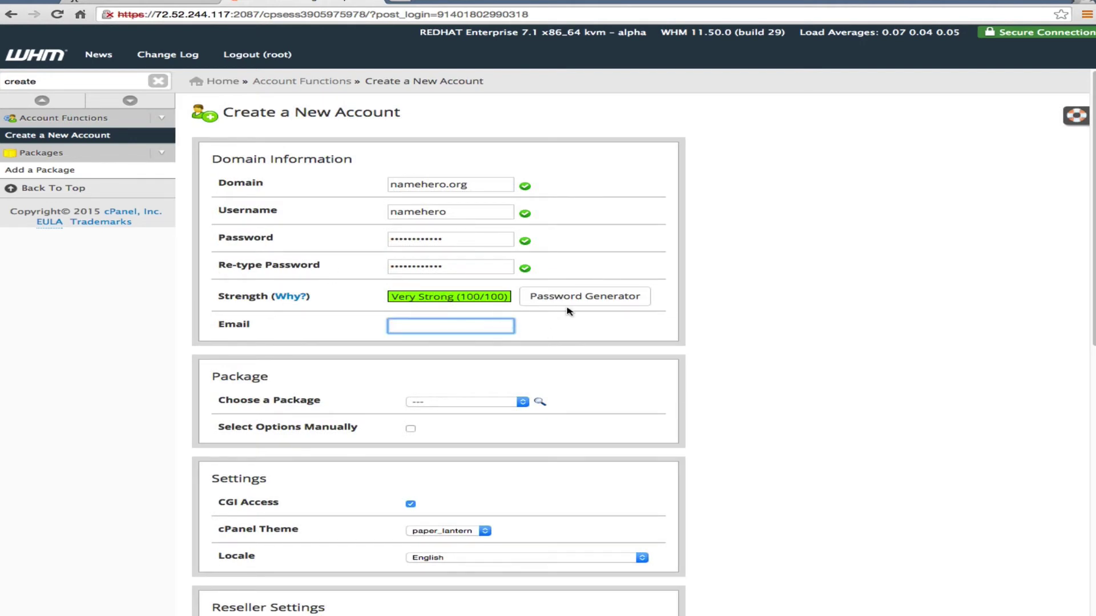
Check the available packages and enable manual option selection to show the account's resource limits.
{"action": "scroll", "coordinate": [407, 402], "scroll_direction": "down", "scroll_amount": 1}
{"action": "scroll", "coordinate": [354, 387], "scroll_direction": "up", "scroll_amount": 1}
{"action": "left_click", "coordinate": [440, 404]}
{"action": "left_click", "coordinate": [445, 404]}
{"action": "left_click", "coordinate": [447, 406]}
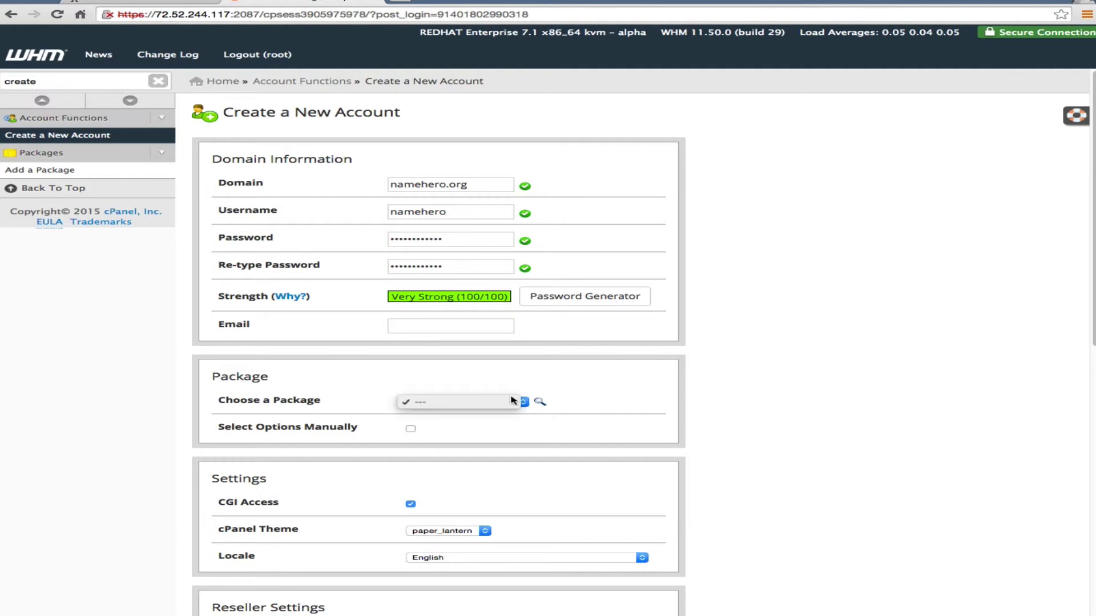
{"action": "left_click", "coordinate": [451, 403]}
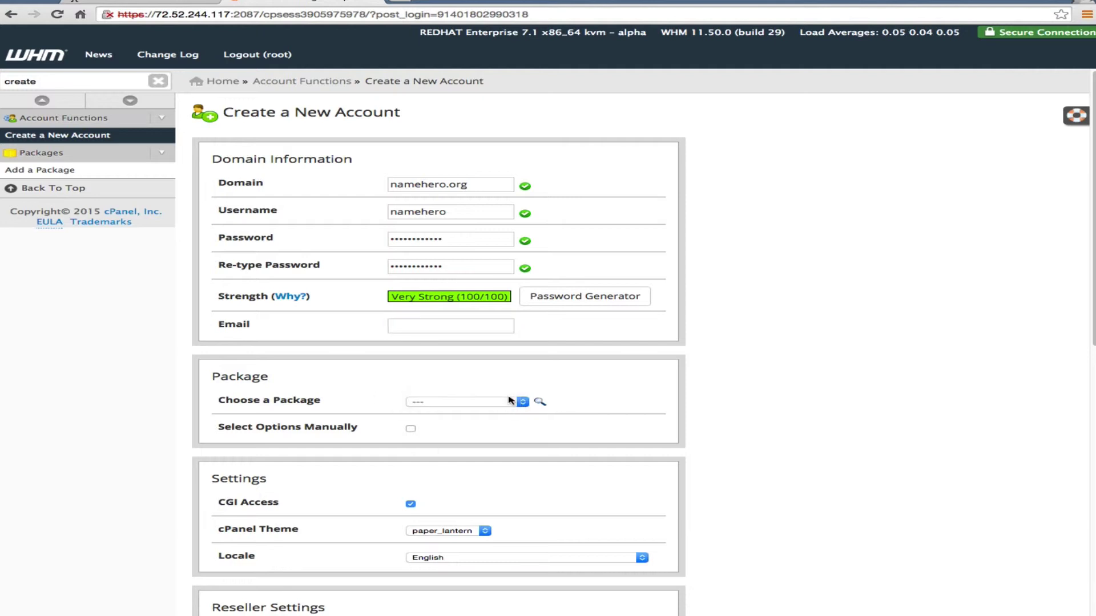
{"action": "left_click", "coordinate": [410, 429]}
{"action": "scroll", "coordinate": [392, 469], "scroll_direction": "down", "scroll_amount": 5}
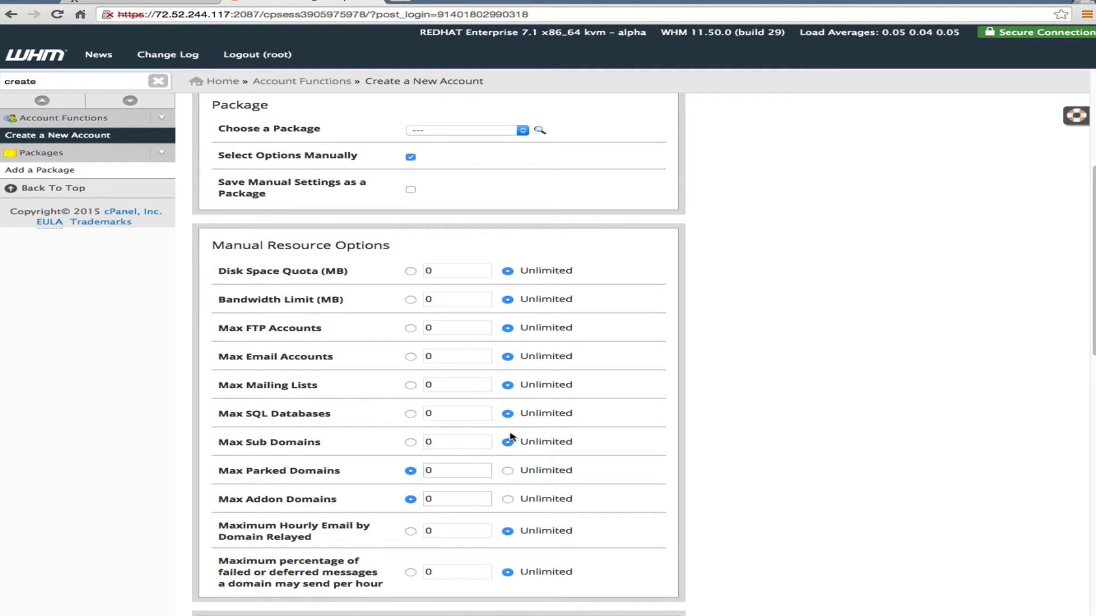
{"action": "scroll", "coordinate": [511, 437], "scroll_direction": "down", "scroll_amount": 2}
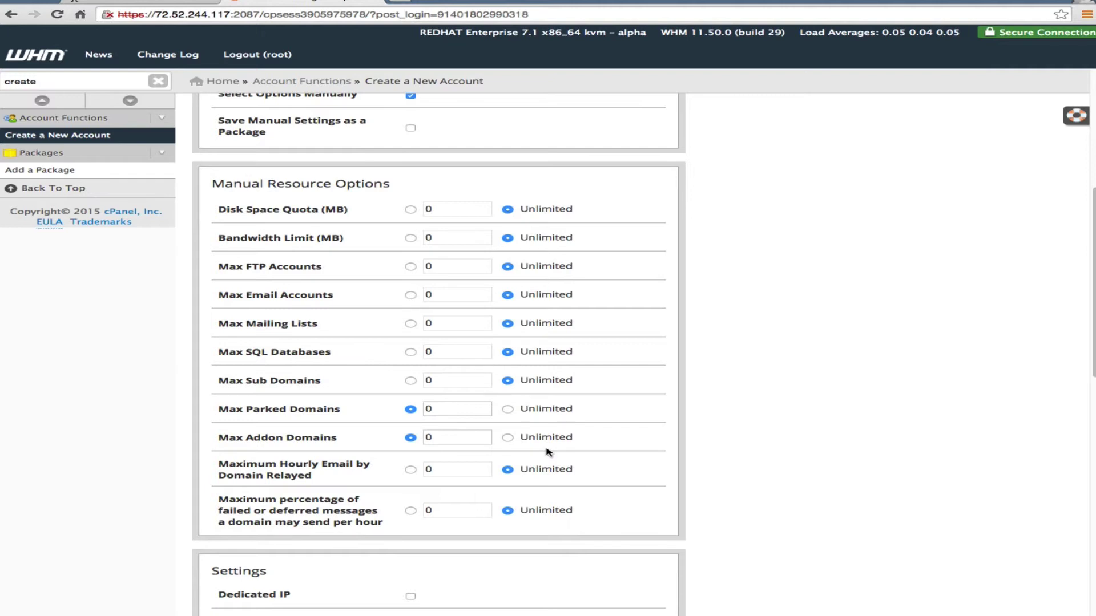
Give the account the dedicated IP address 72.52.144.152 and disable shell access.
{"action": "scroll", "coordinate": [546, 452], "scroll_direction": "down", "scroll_amount": 6}
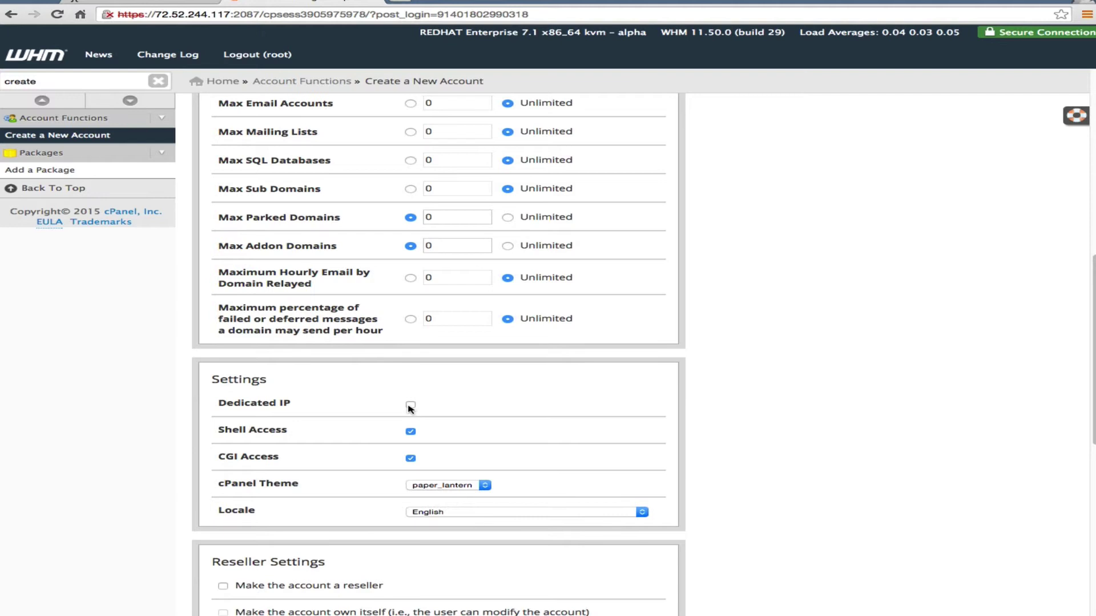
{"action": "left_click", "coordinate": [411, 406]}
{"action": "left_click", "coordinate": [461, 434]}
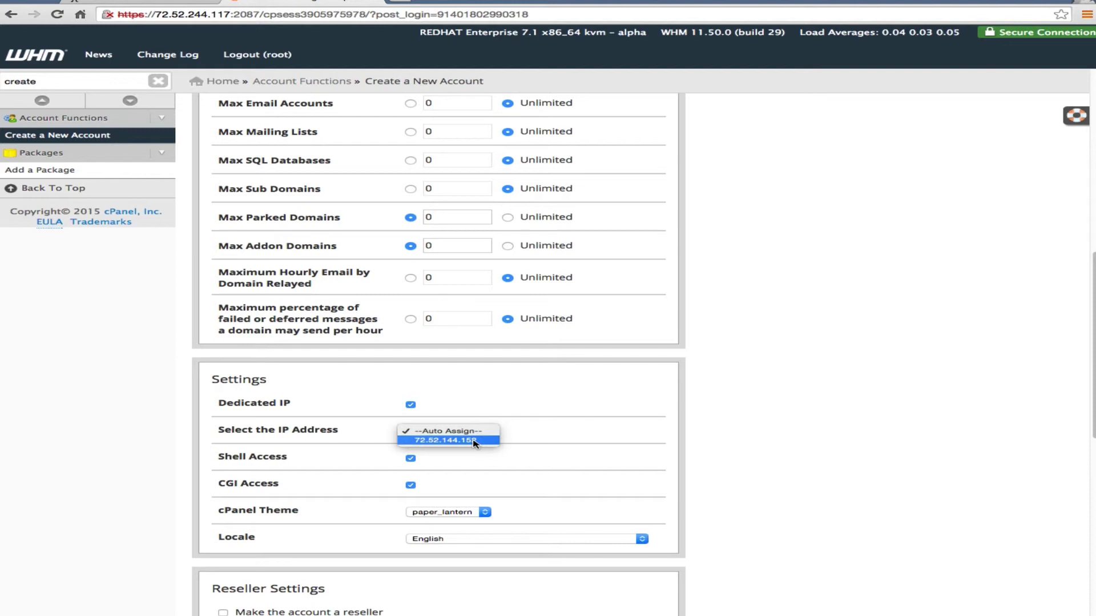
{"action": "left_click", "coordinate": [473, 441]}
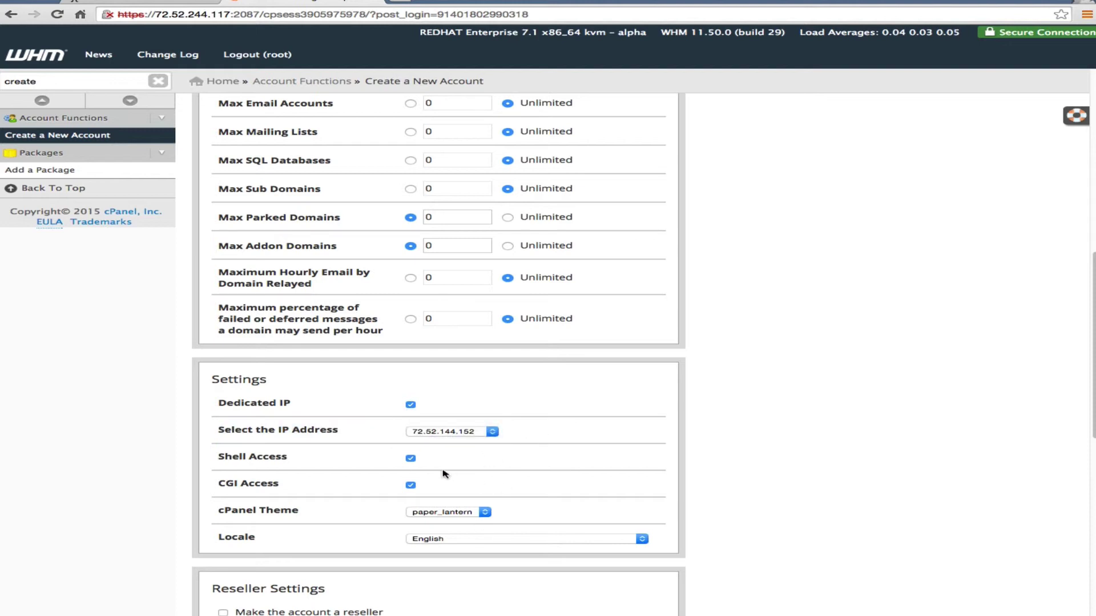
{"action": "left_click", "coordinate": [411, 458]}
Review the account's theme, locale, reseller and DNS settings, including the listed nameservers.
{"action": "scroll", "coordinate": [422, 475], "scroll_direction": "down", "scroll_amount": 3}
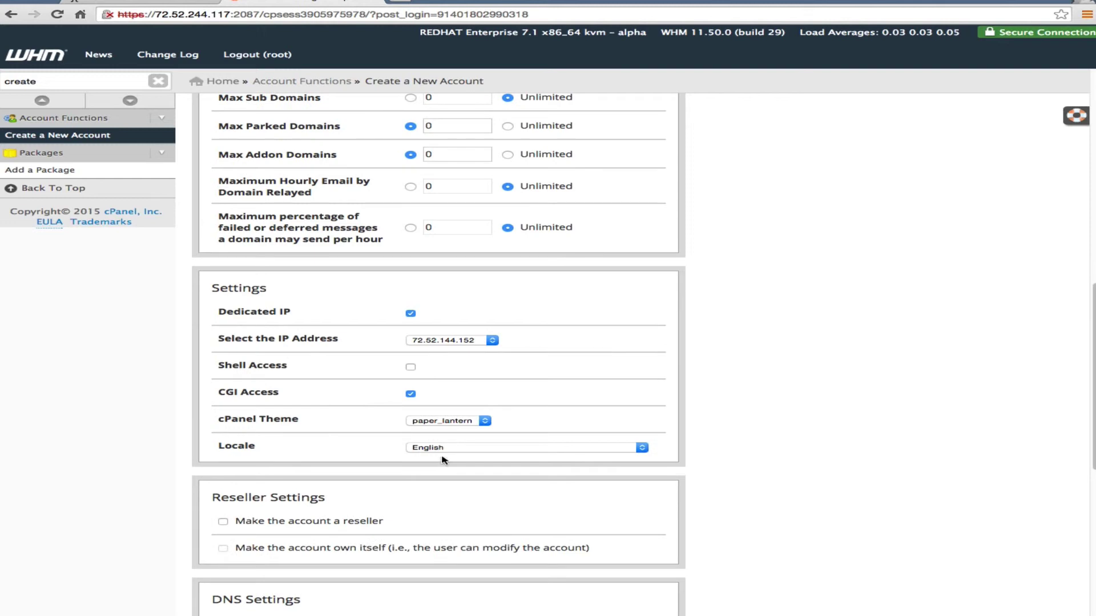
{"action": "scroll", "coordinate": [437, 464], "scroll_direction": "down", "scroll_amount": 3}
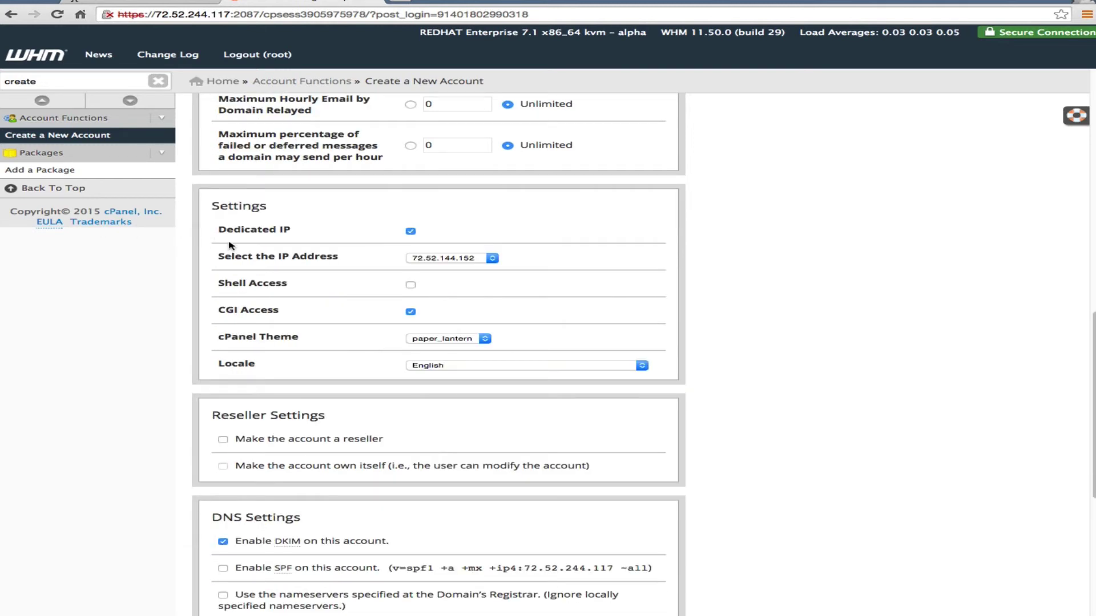
{"action": "scroll", "coordinate": [231, 246], "scroll_direction": "down", "scroll_amount": 3}
{"action": "scroll", "coordinate": [256, 282], "scroll_direction": "down", "scroll_amount": 1}
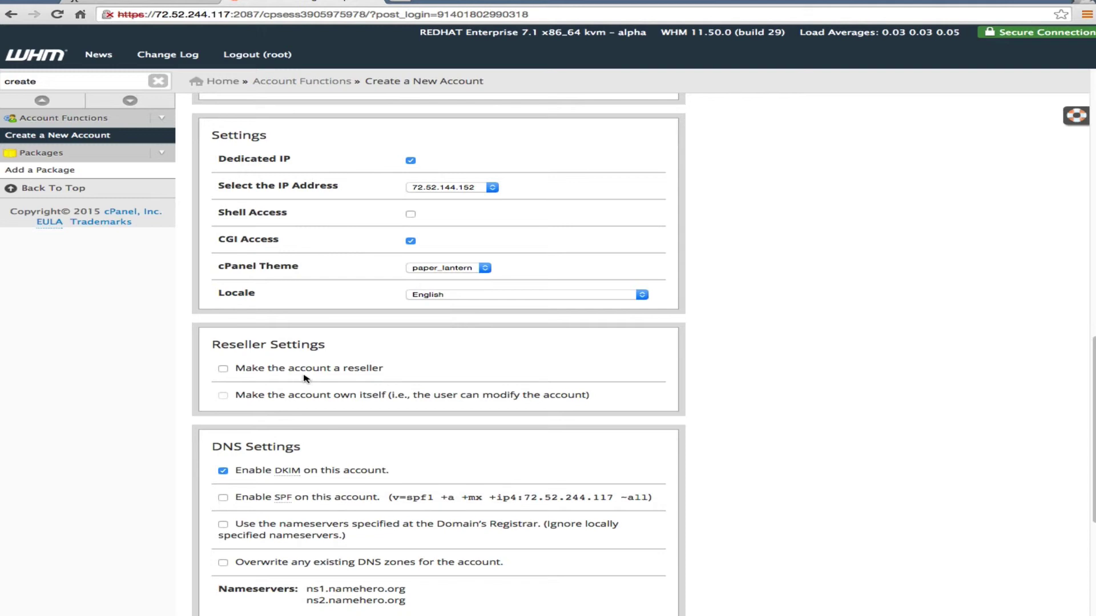
{"action": "scroll", "coordinate": [303, 377], "scroll_direction": "down", "scroll_amount": 5}
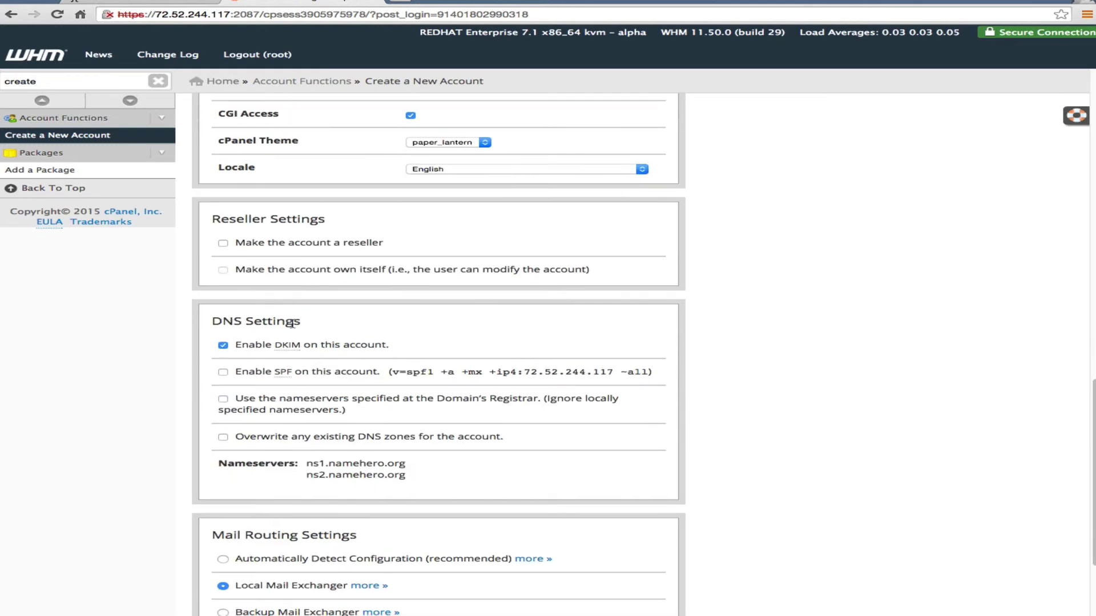
{"action": "scroll", "coordinate": [377, 359], "scroll_direction": "down", "scroll_amount": 2}
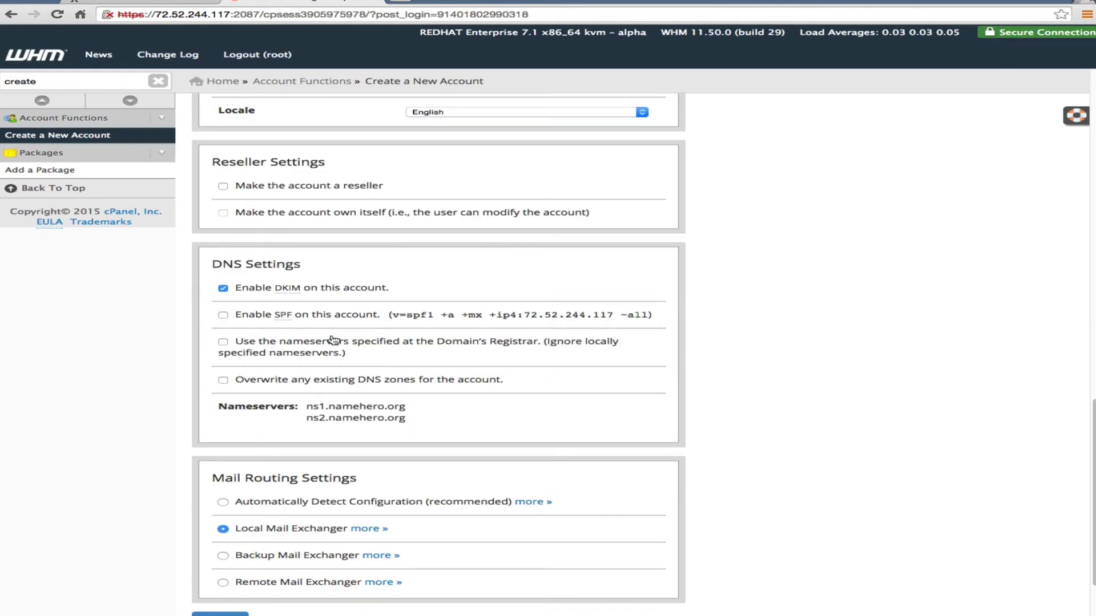
{"action": "scroll", "coordinate": [334, 341], "scroll_direction": "down", "scroll_amount": 1}
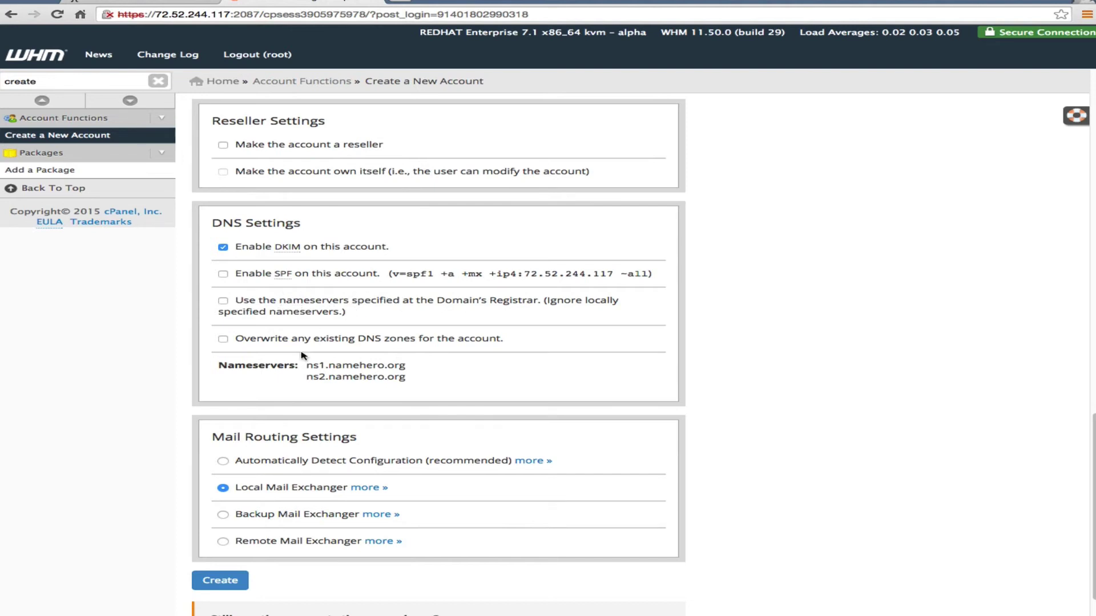
{"action": "scroll", "coordinate": [321, 394], "scroll_direction": "down", "scroll_amount": 2}
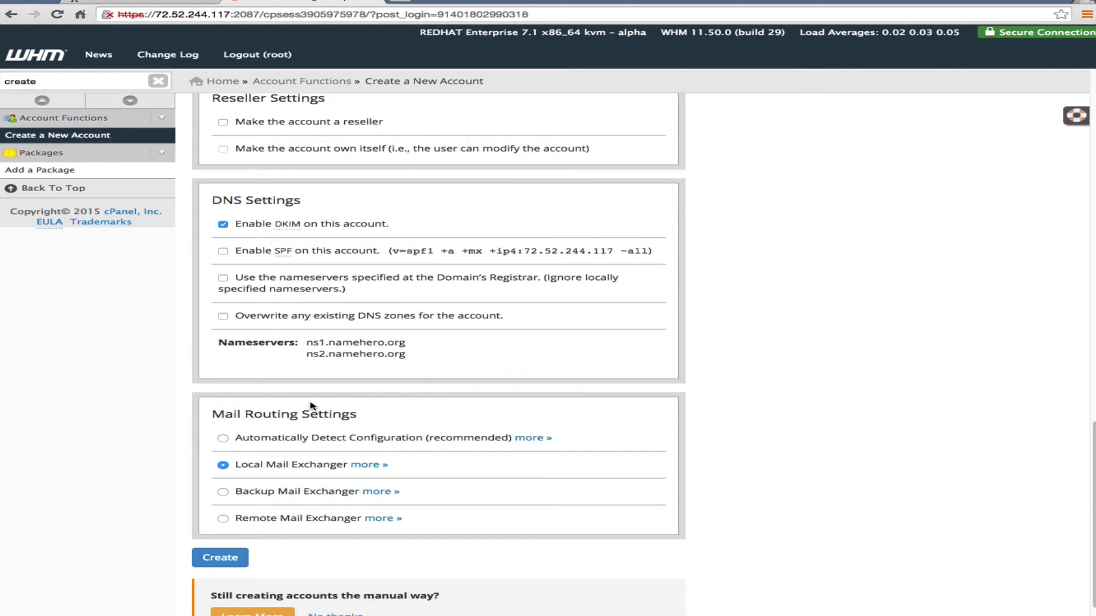
Set mail routing to Automatically Detect Configuration and create the account.
{"action": "scroll", "coordinate": [268, 445], "scroll_direction": "down", "scroll_amount": 1}
{"action": "left_click", "coordinate": [299, 409]}
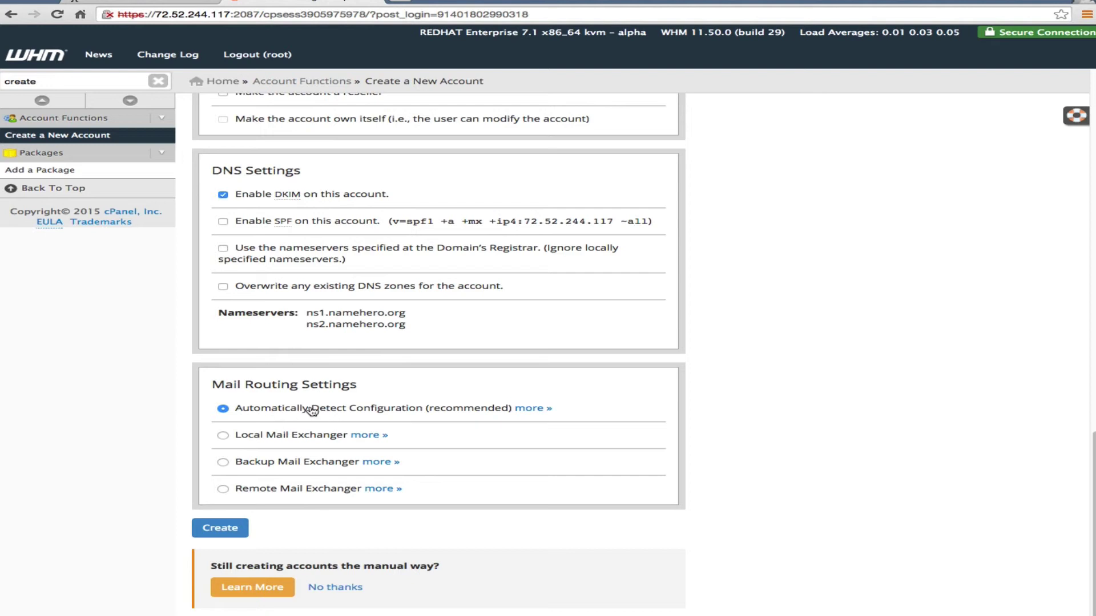
{"action": "left_click", "coordinate": [226, 526]}
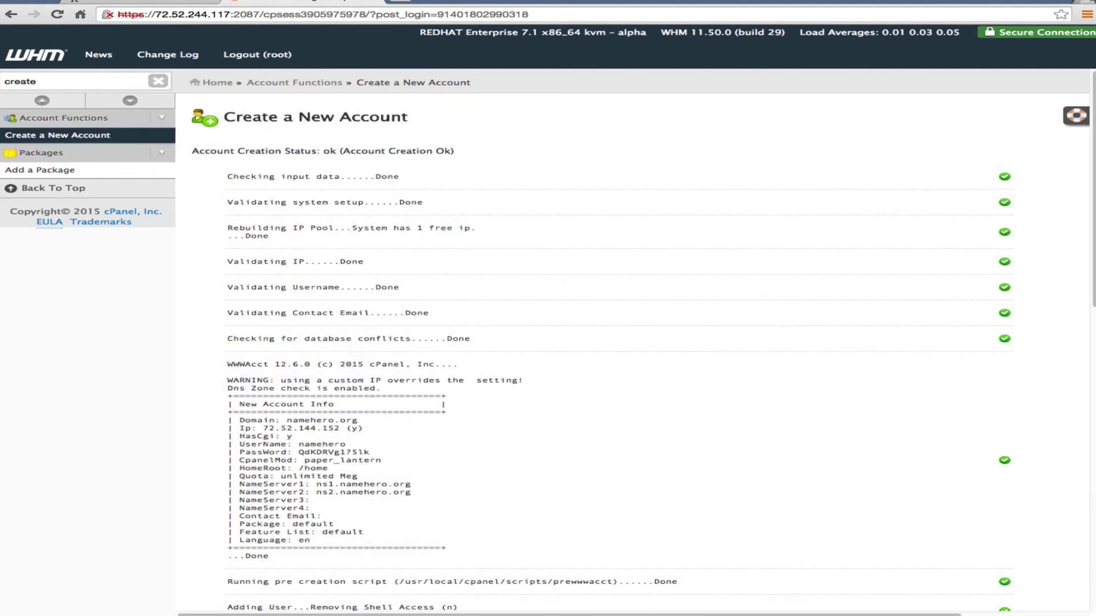
Search the WHM functions for "list", open List Accounts, and open cPanel for namehero.org.
{"action": "left_click", "coordinate": [68, 74]}
{"action": "type", "text": "list"}
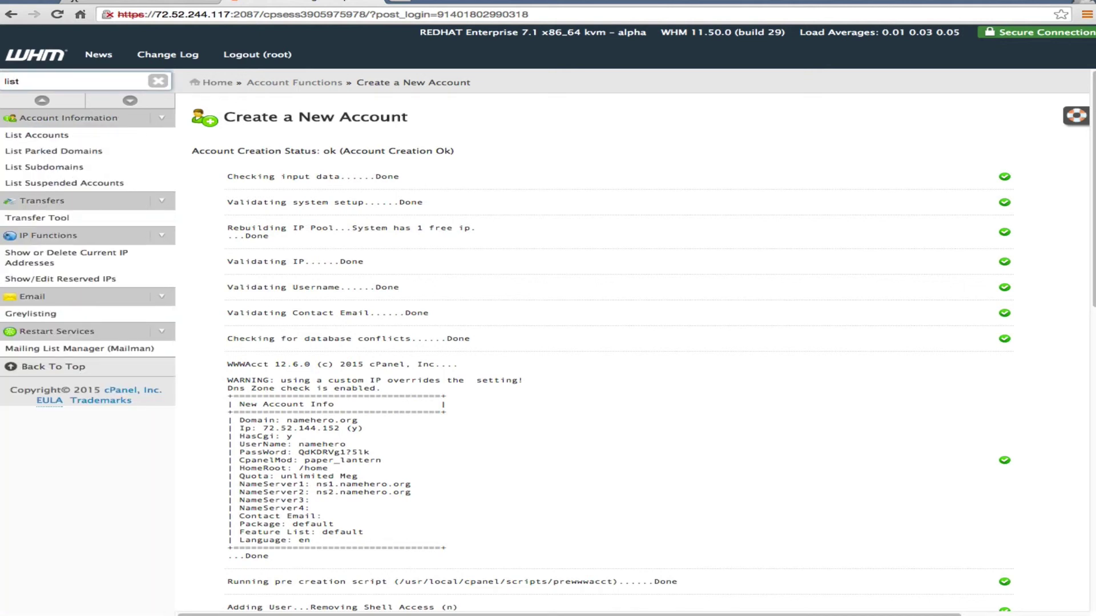
{"action": "key", "text": "Return"}
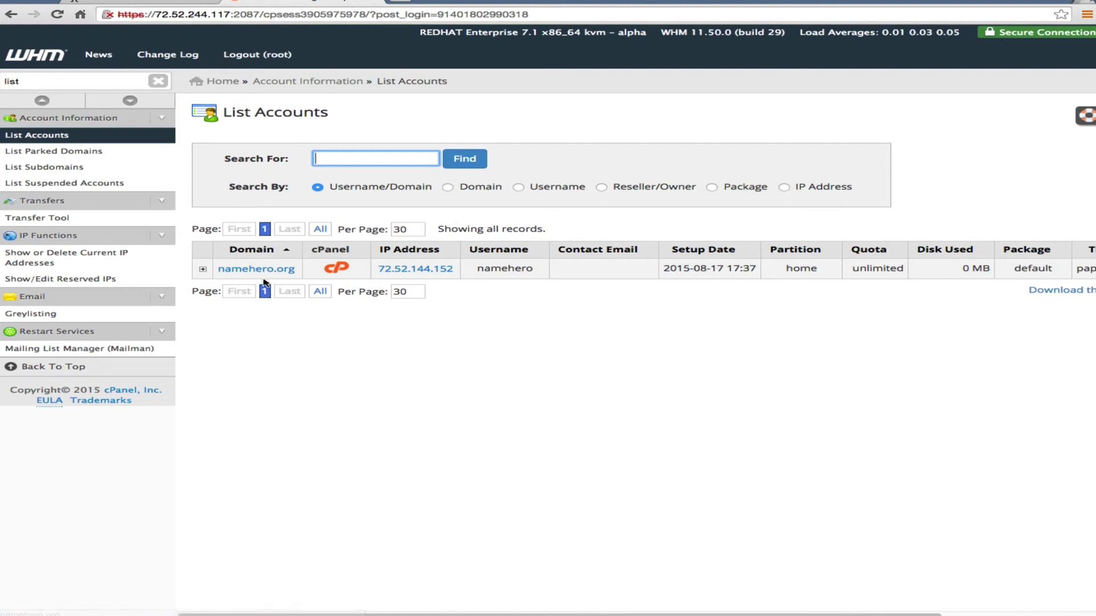
{"action": "left_click", "coordinate": [335, 268]}
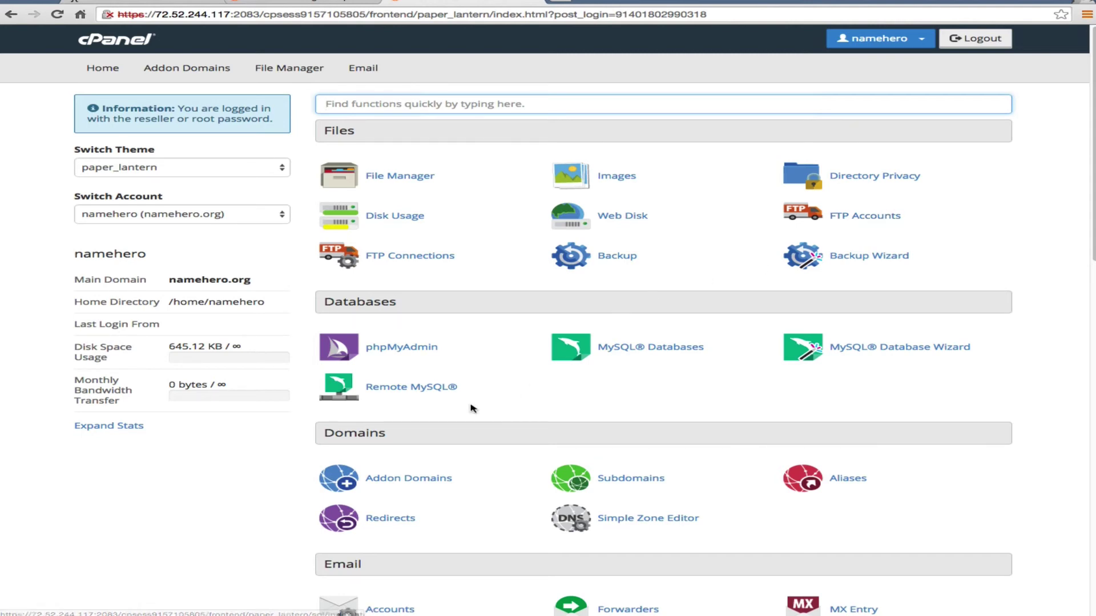
Open the Softaculous Apps Installer from the cPanel home page and choose WordPress to show its installation form.
{"action": "scroll", "coordinate": [605, 346], "scroll_direction": "down", "scroll_amount": 10}
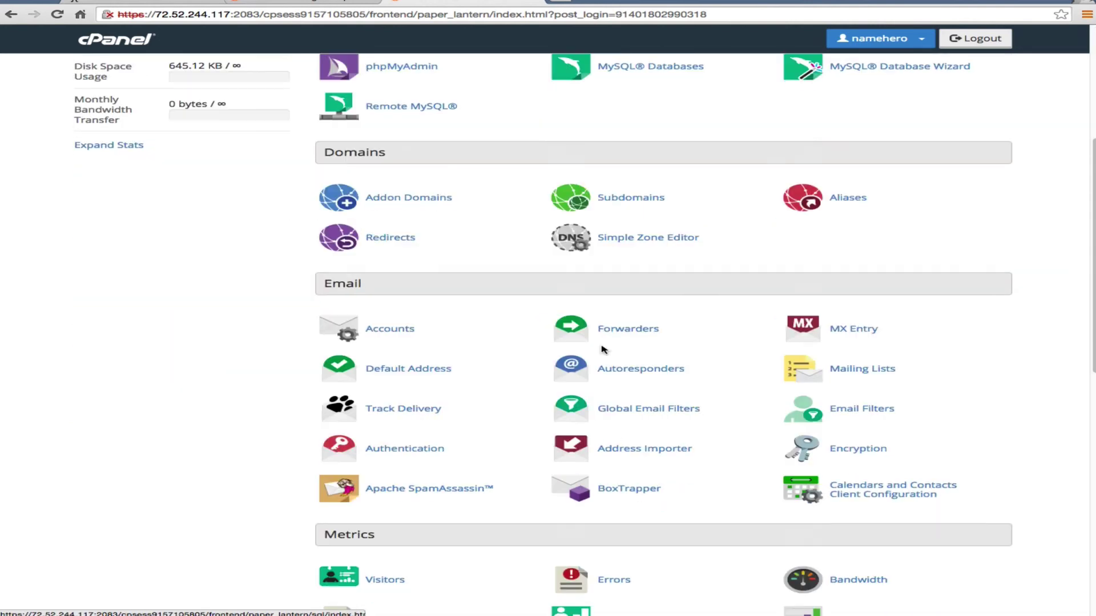
{"action": "scroll", "coordinate": [600, 347], "scroll_direction": "down", "scroll_amount": 6}
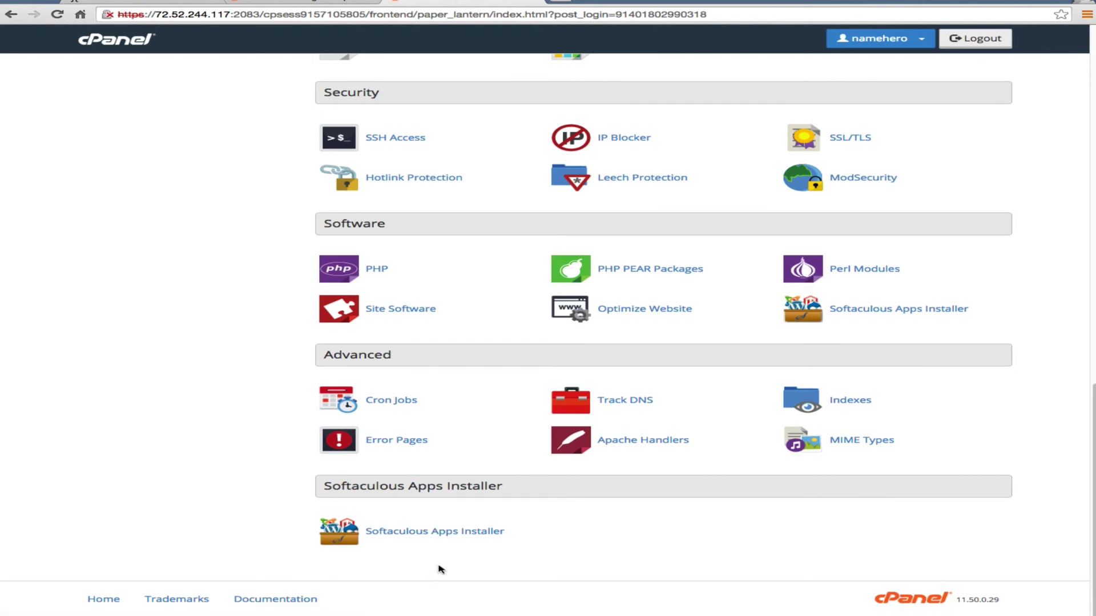
{"action": "left_click", "coordinate": [467, 537]}
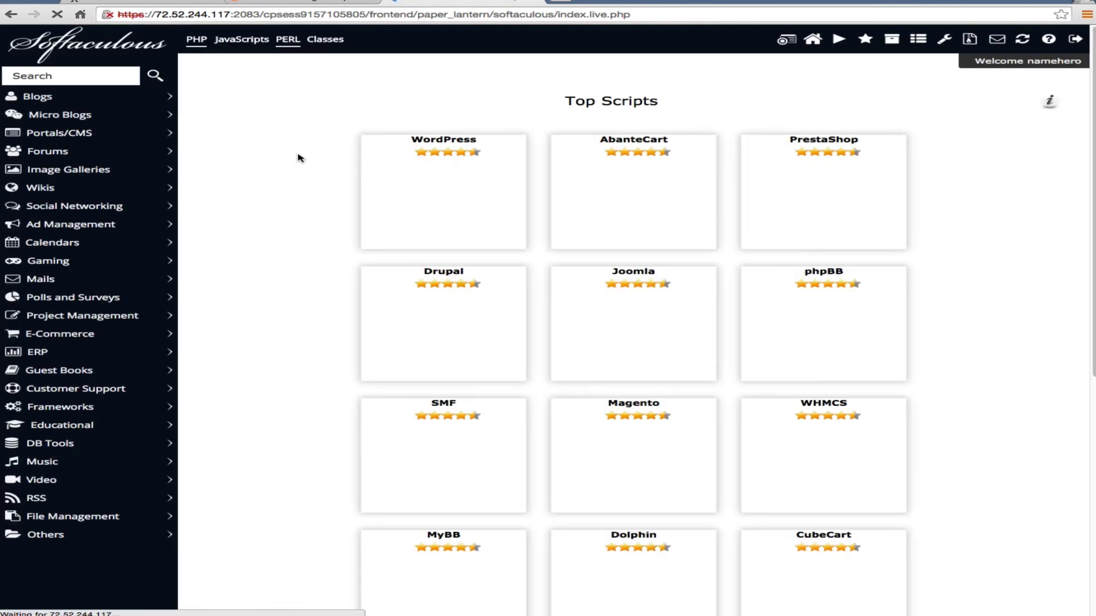
{"action": "left_click", "coordinate": [409, 235]}
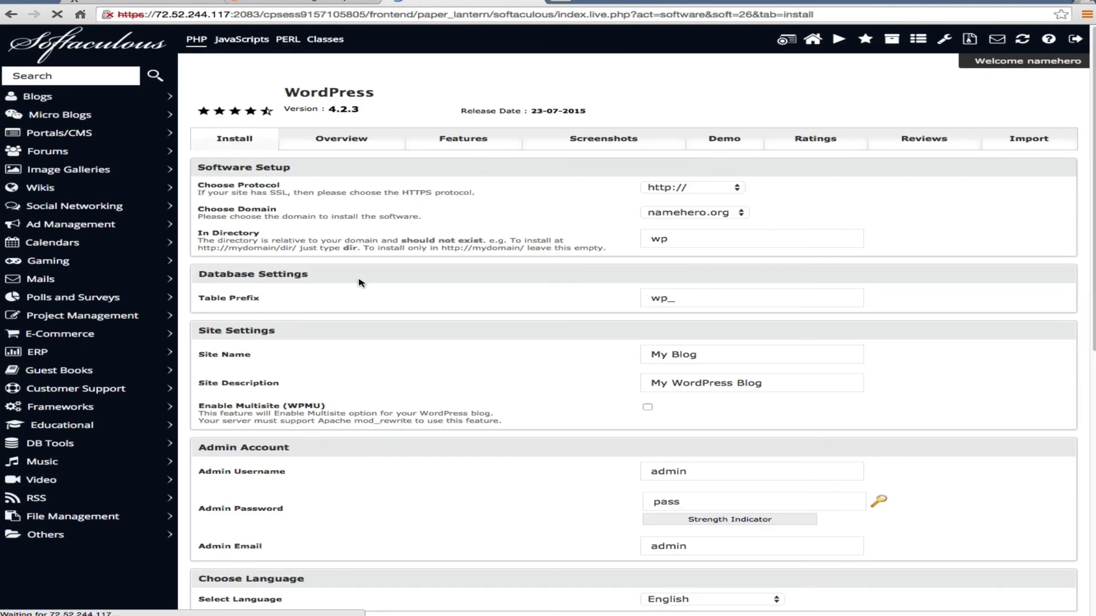
Examine the WordPress installation form's settings and return to the WHM account list.
{"action": "scroll", "coordinate": [359, 282], "scroll_direction": "down", "scroll_amount": 5}
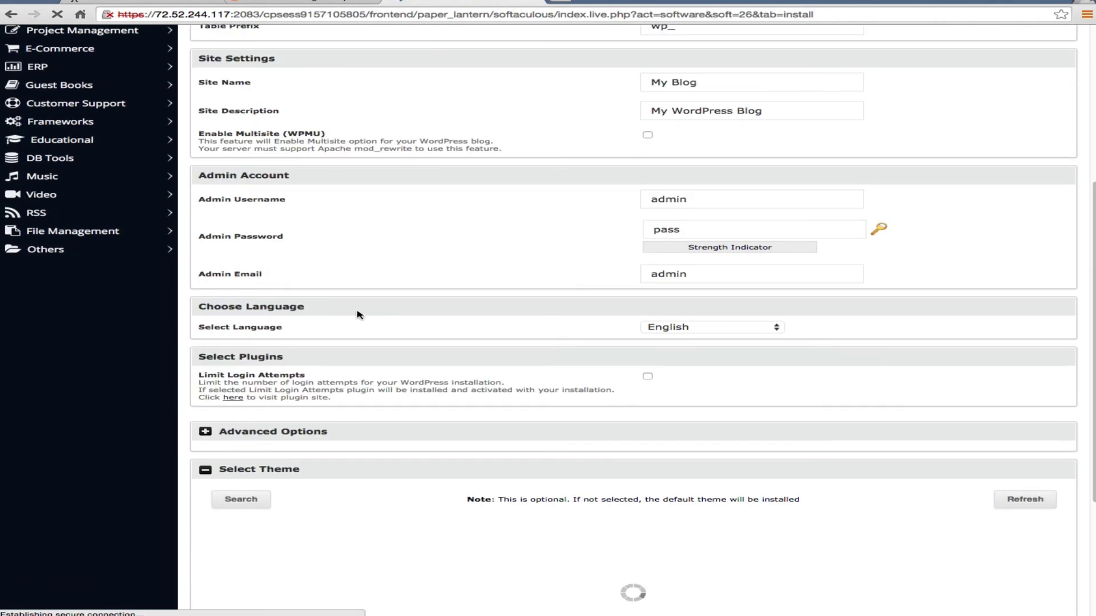
{"action": "scroll", "coordinate": [351, 315], "scroll_direction": "down", "scroll_amount": 4}
{"action": "scroll", "coordinate": [325, 283], "scroll_direction": "up", "scroll_amount": 10}
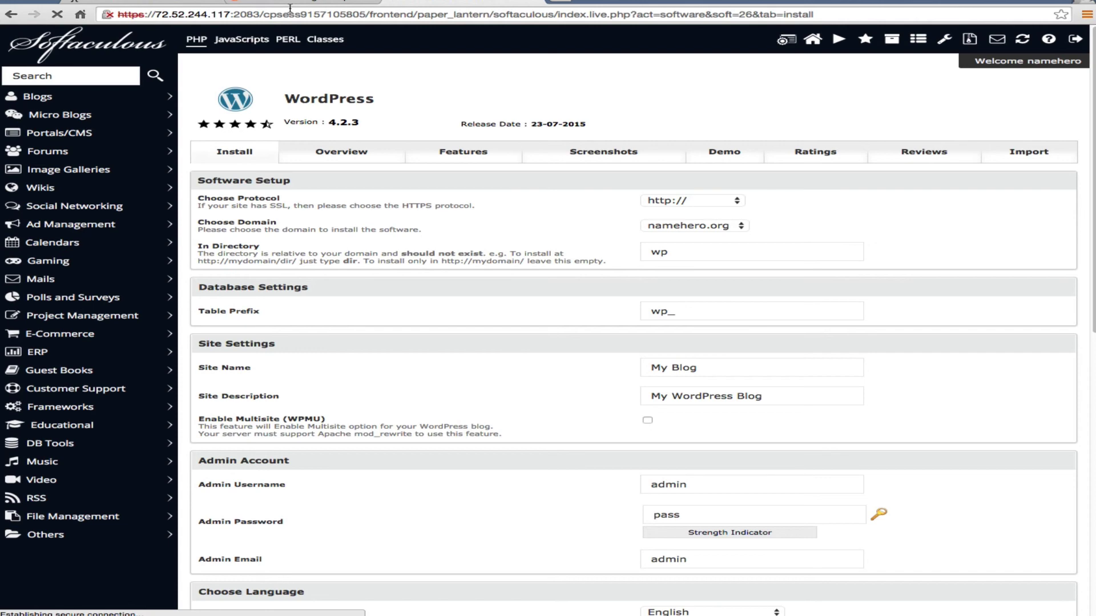
{"action": "left_click", "coordinate": [158, 3]}
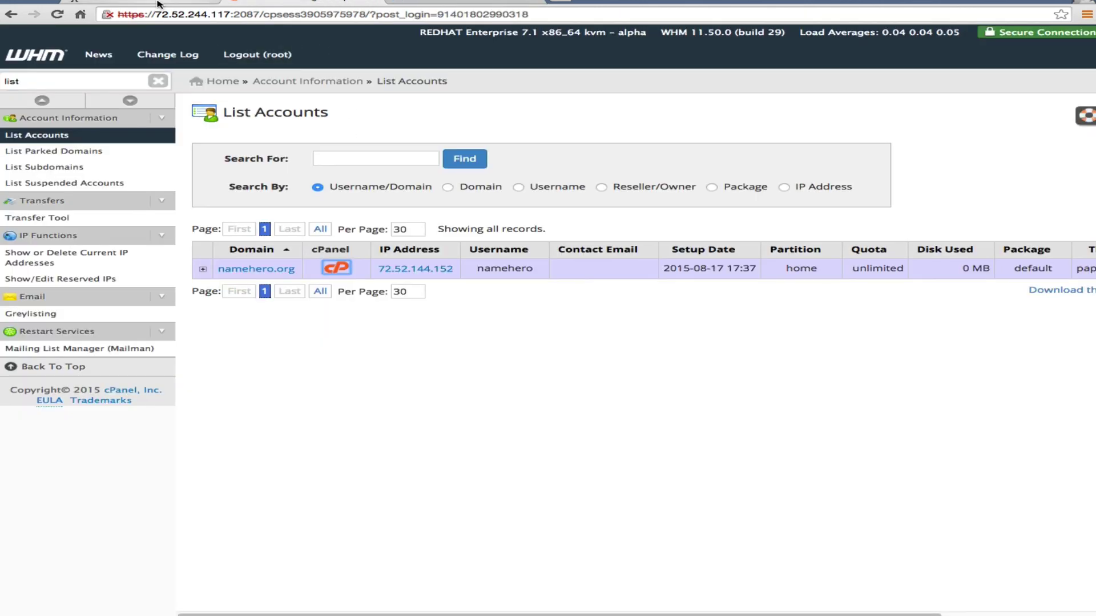